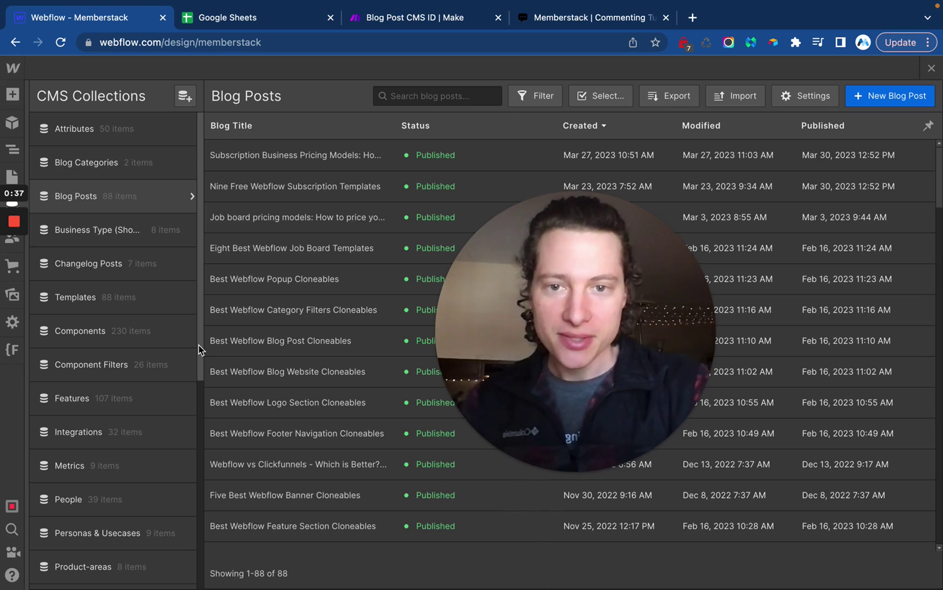
Export Webflow's Blog Posts collection and download it as a CSV file
left_click_drag(557, 457, 117, 565)
left_click(129, 566)
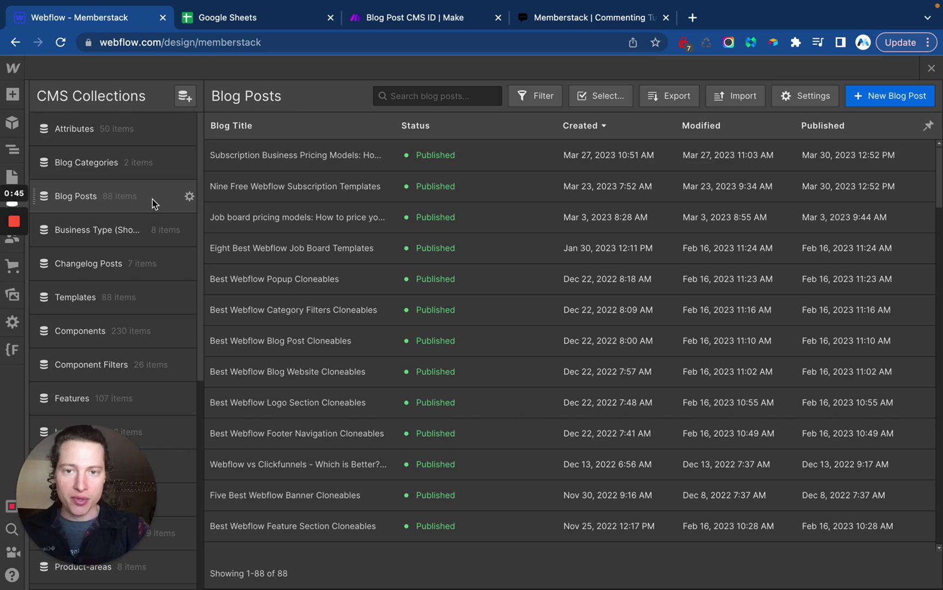
left_click(672, 96)
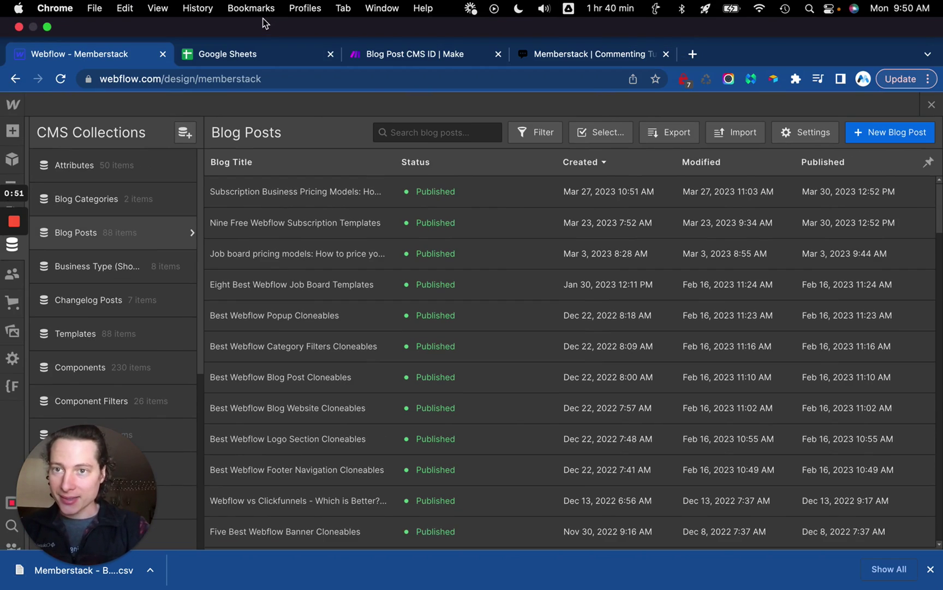
Upload the downloaded Blog Posts CSV to Google Sheets as 'Memberstack - Blog Posts (2)'
left_click(257, 18)
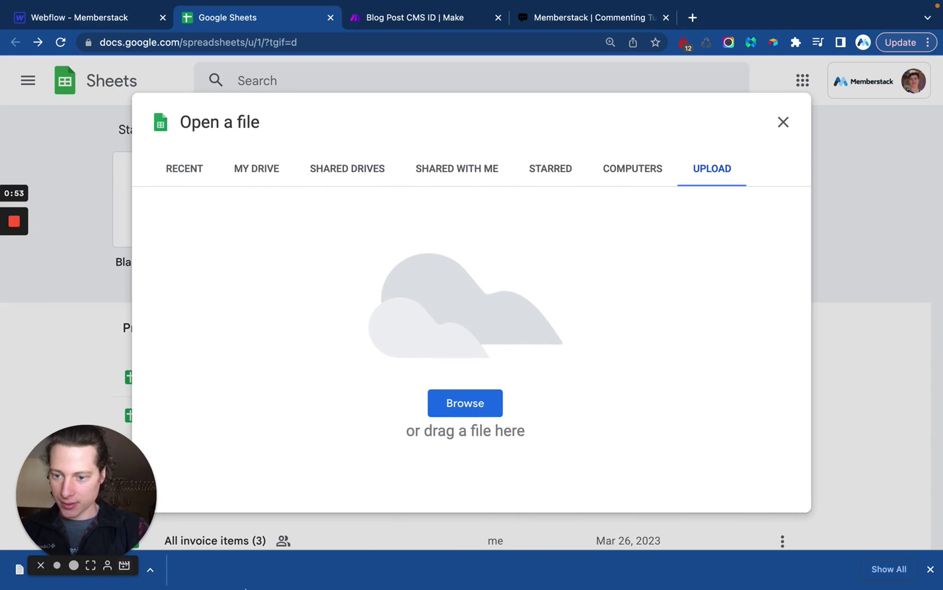
left_click_drag(133, 582, 411, 403)
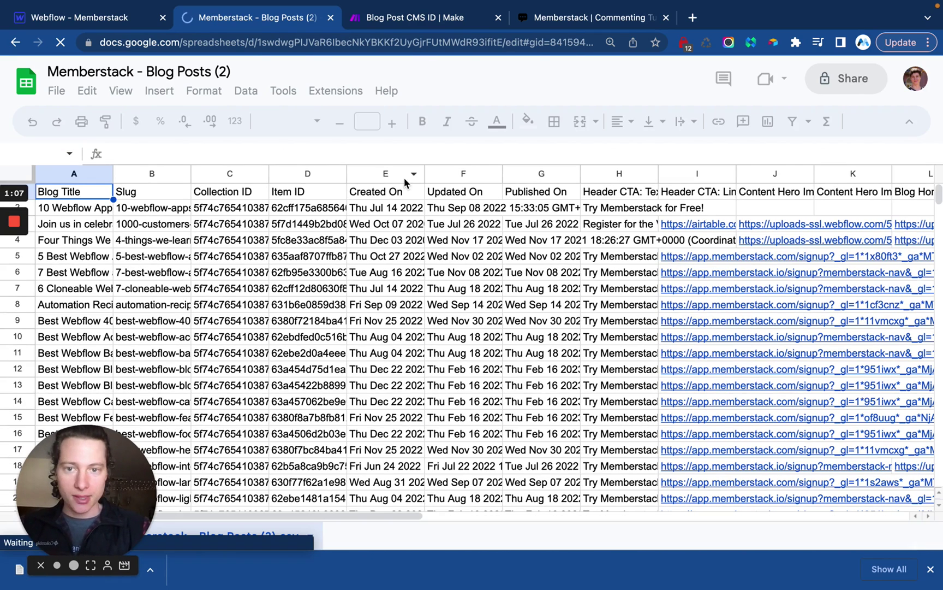
Delete the unwanted columns E through W from the sheet
left_click(404, 178)
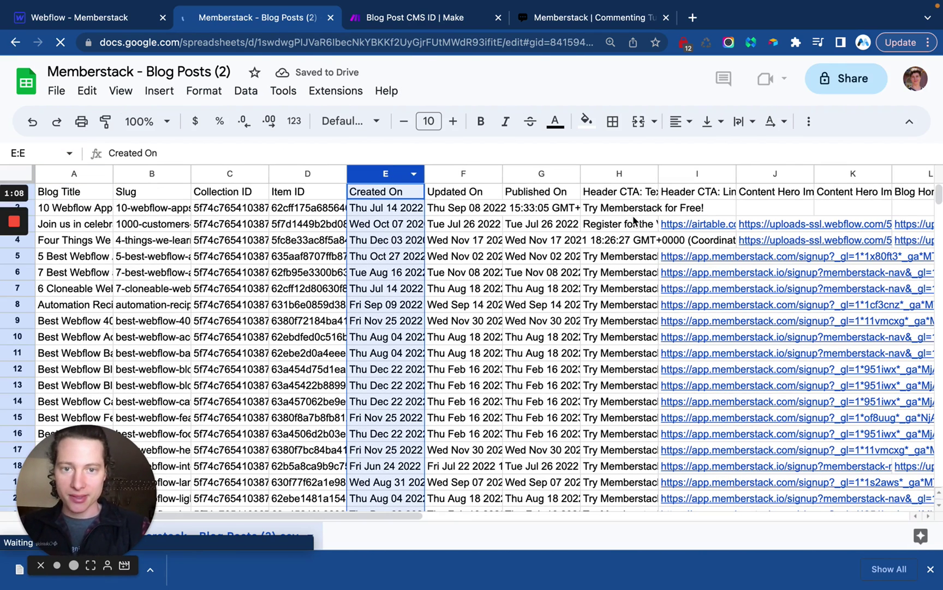
scroll(601, 272, "right", 10)
left_click(623, 174, "shift")
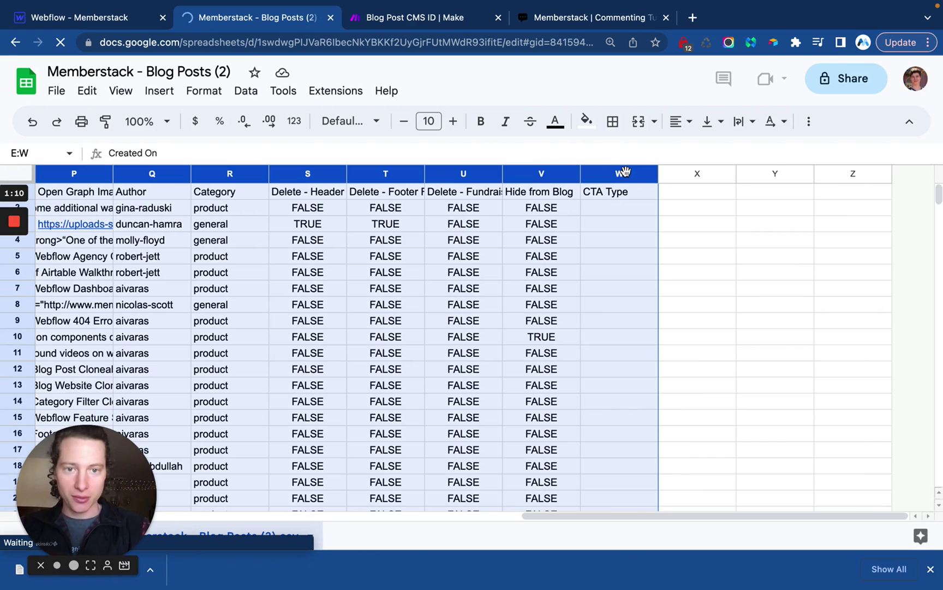
right_click(622, 174)
left_click(710, 295)
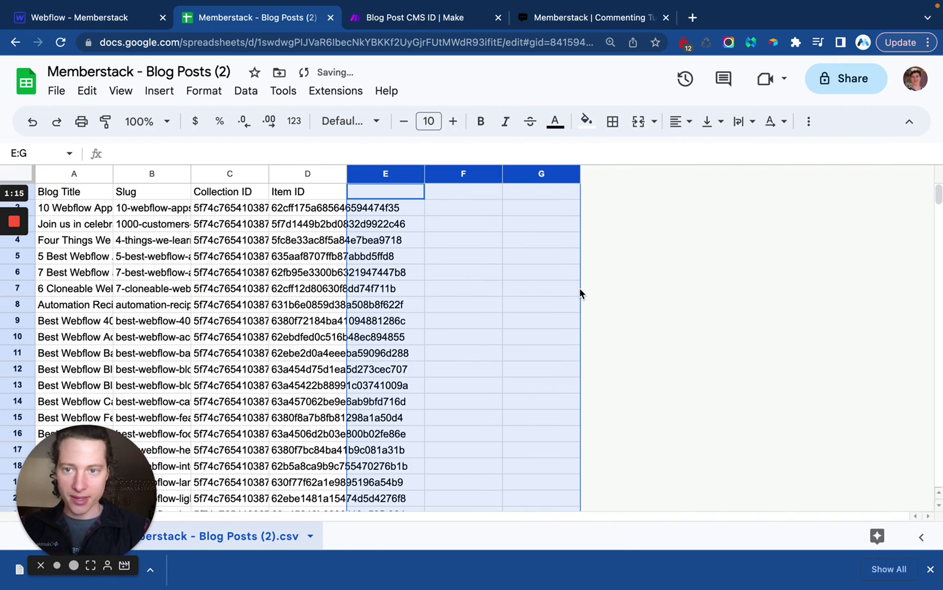
left_click(577, 273)
Copy the Item ID column into column E and rename its header 'Item ID 2'
left_click(281, 170)
right_click(306, 174)
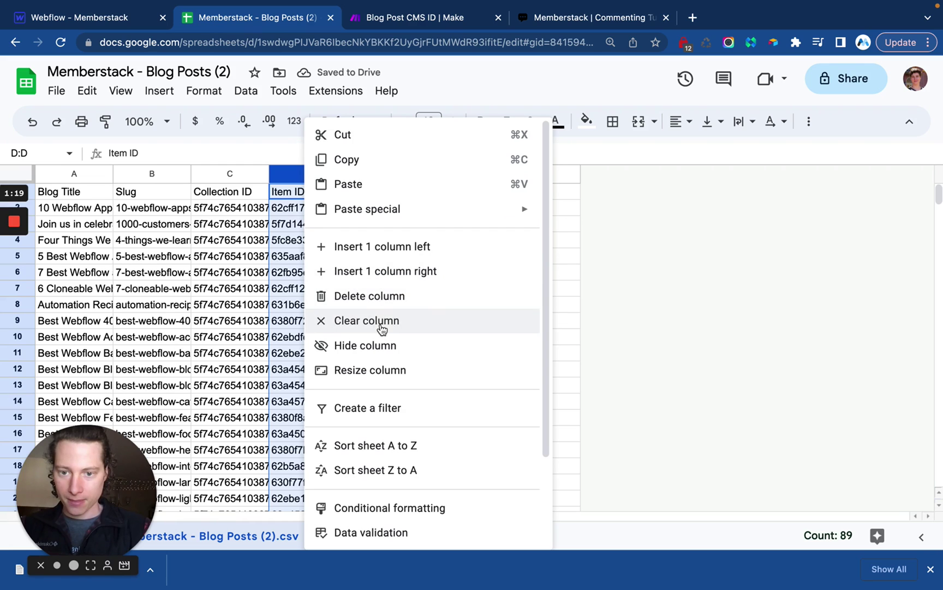
left_click(548, 254)
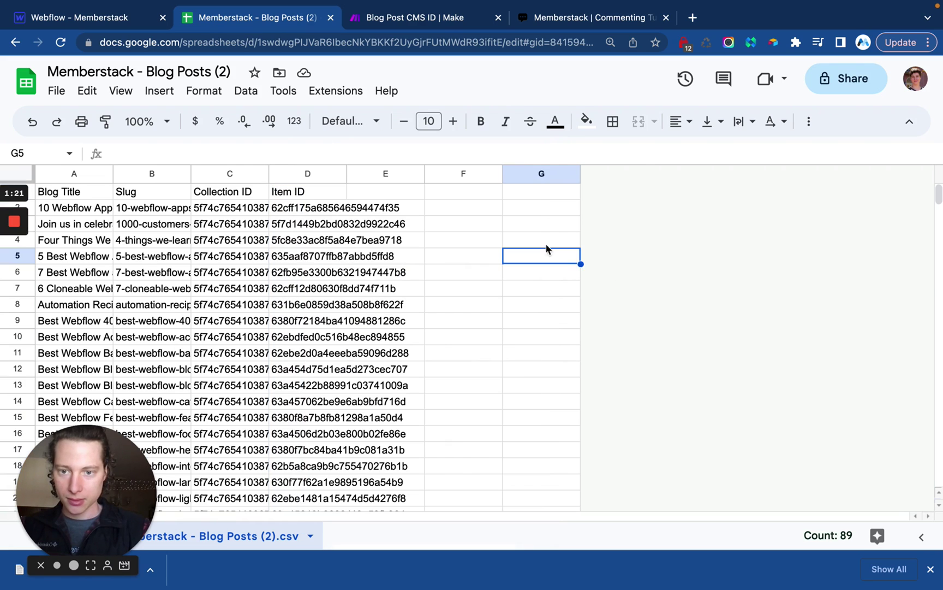
left_click(324, 170)
key("ctrl+c")
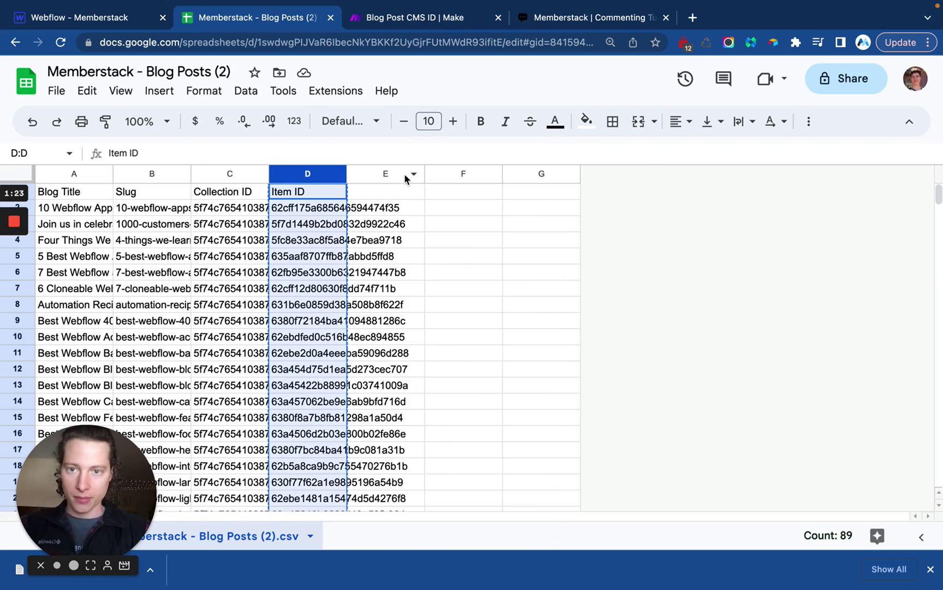
left_click(386, 173)
key("ctrl+v")
double_click(402, 191)
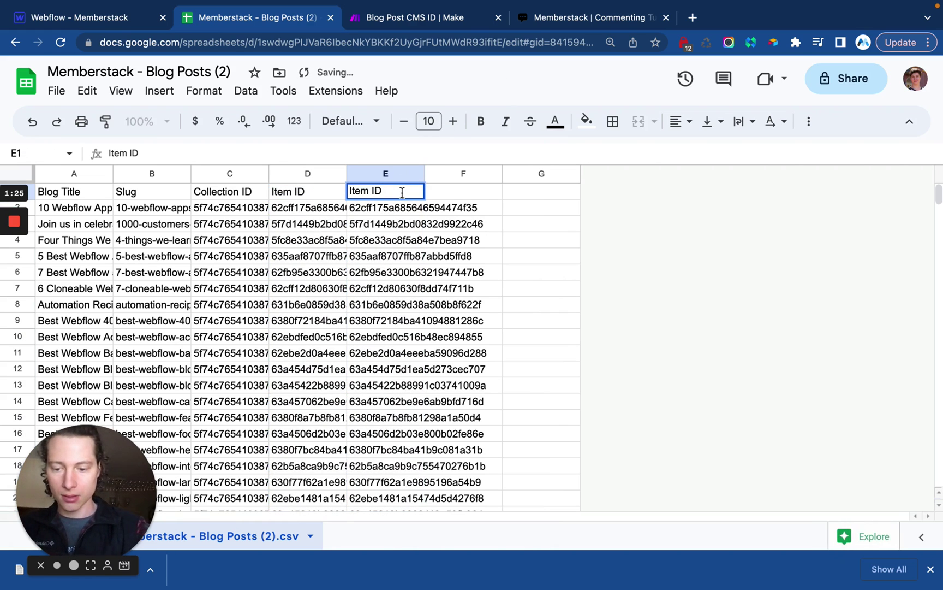
type("2")
left_click(535, 238)
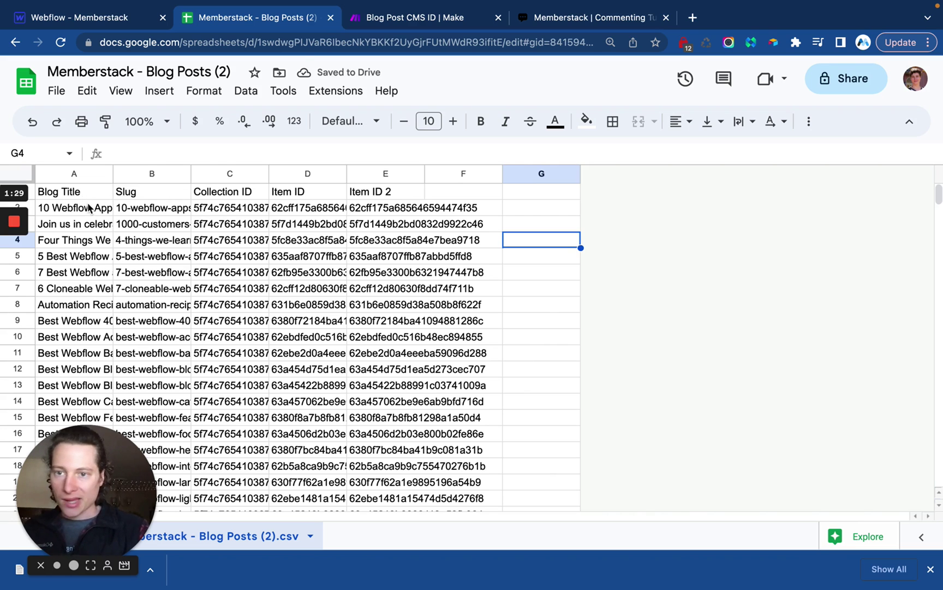
Download the five-column sheet as a CSV file
left_click(56, 91)
mouse_move(87, 91)
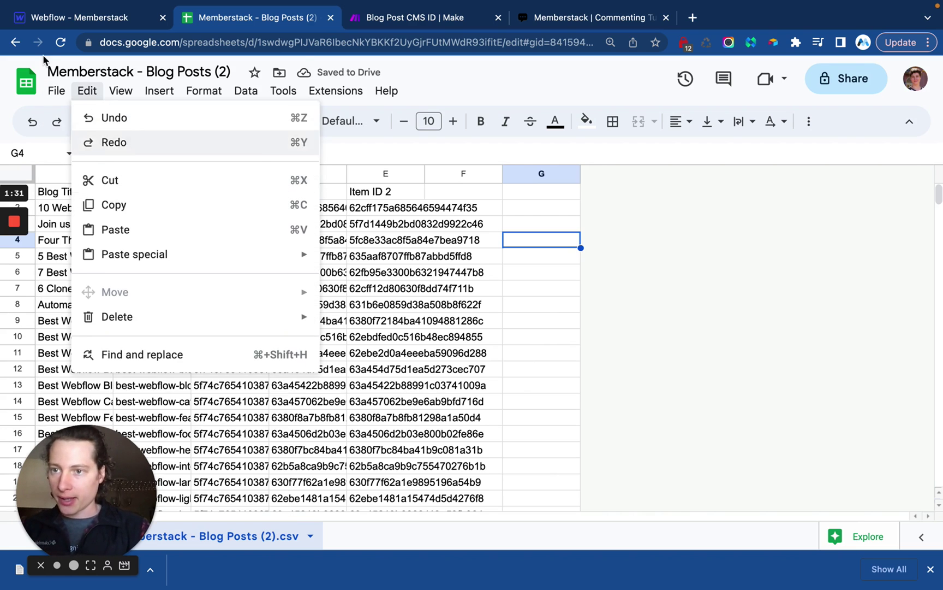
mouse_move(56, 91)
mouse_move(180, 279)
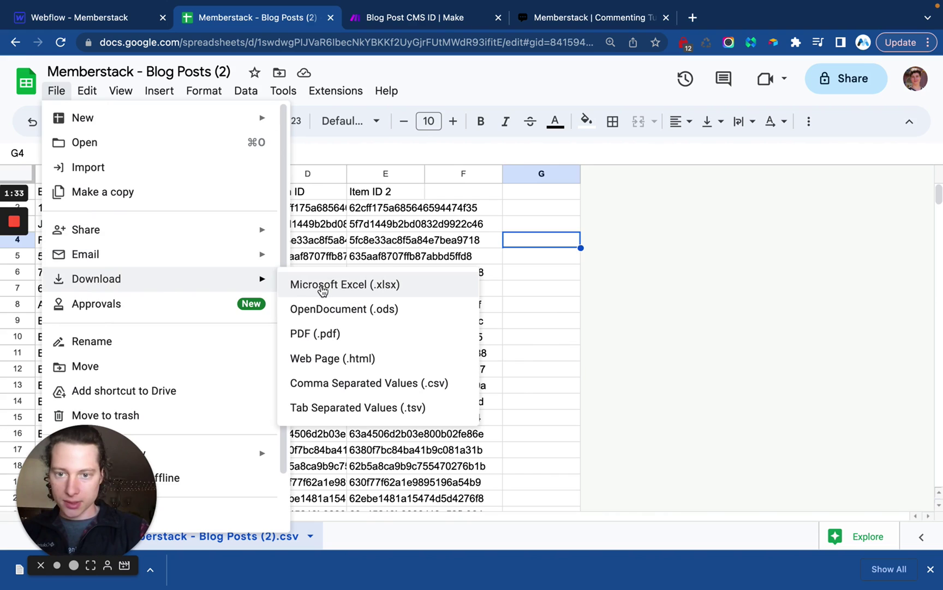
left_click(338, 384)
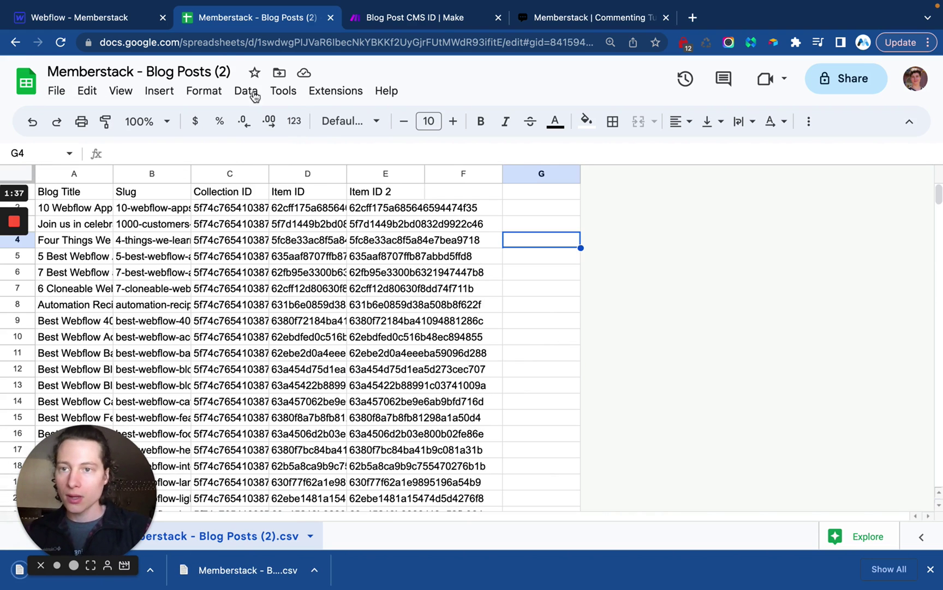
left_click(124, 24)
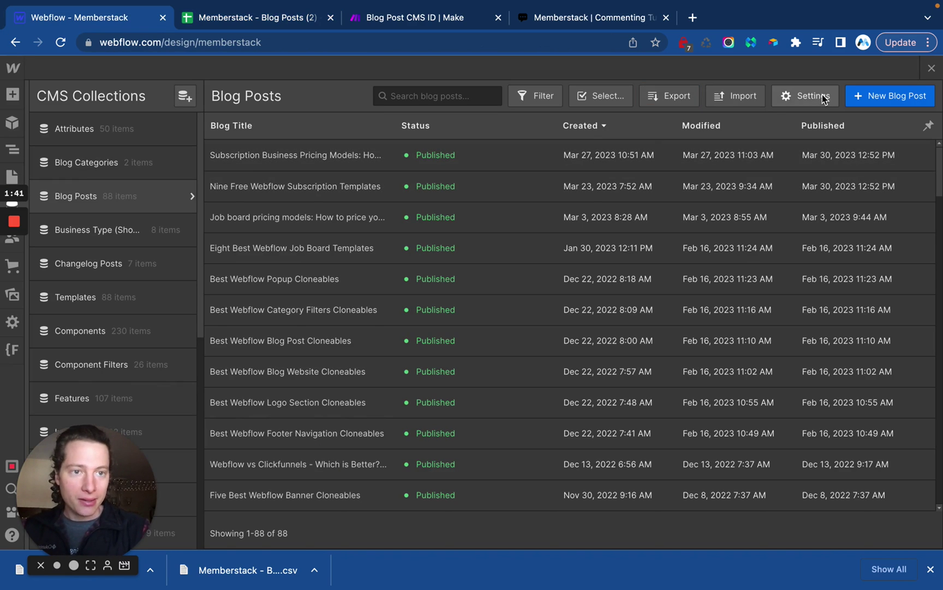
Add a new plain-text field in the Blog Posts collection settings
left_click(823, 99)
scroll(430, 344, "down", 10)
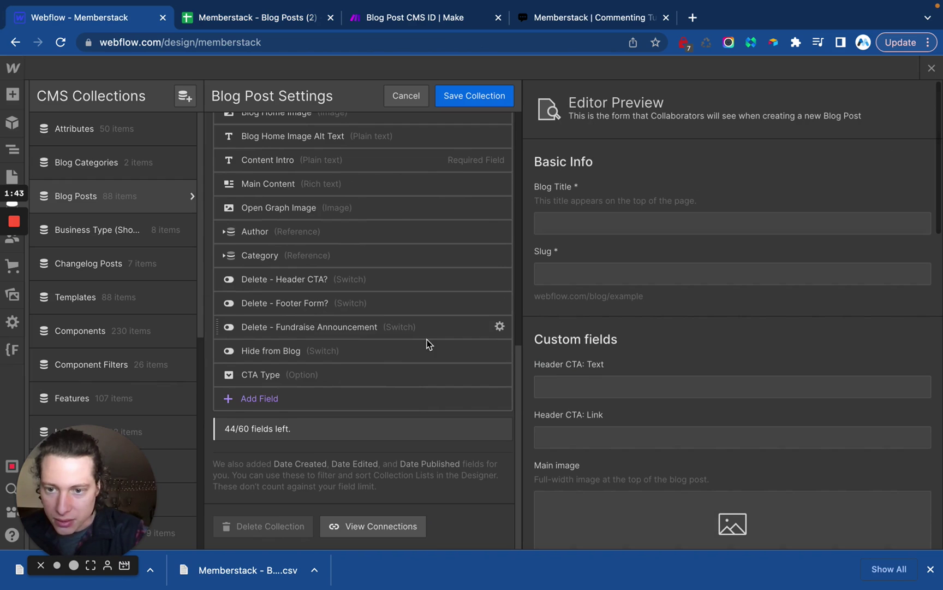
scroll(322, 288, "up", 5)
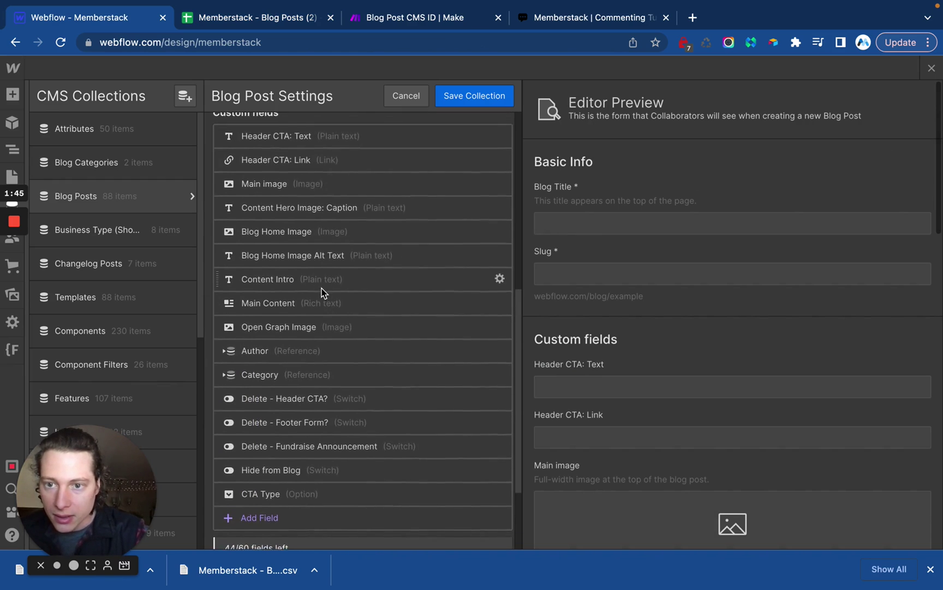
scroll(321, 289, "down", 2)
left_click(262, 457)
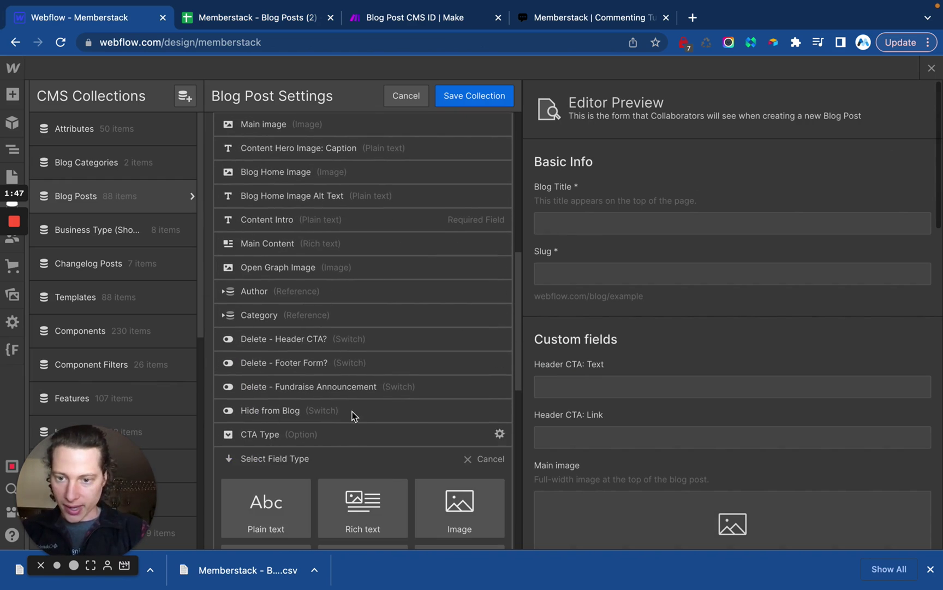
scroll(316, 440, "down", 4)
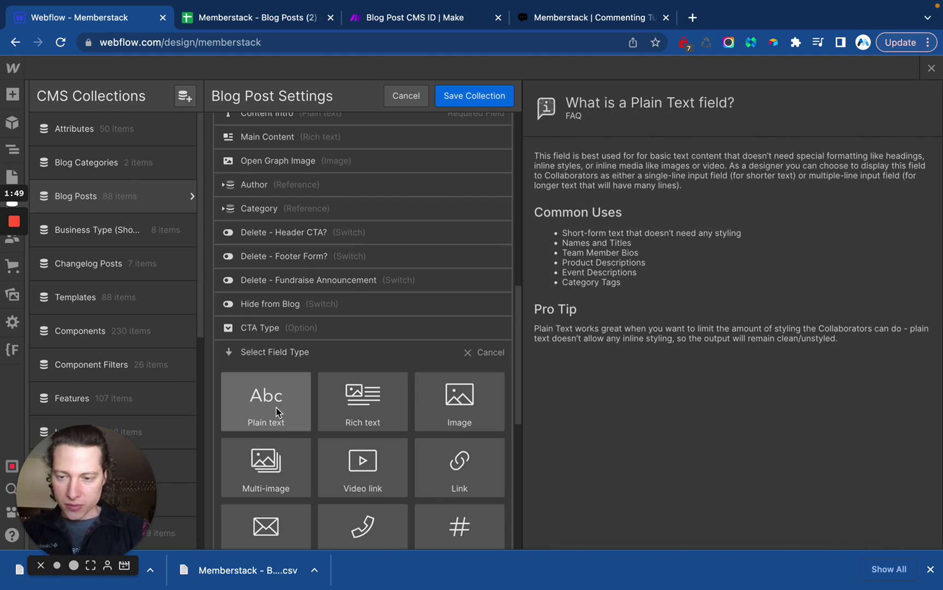
left_click(276, 408)
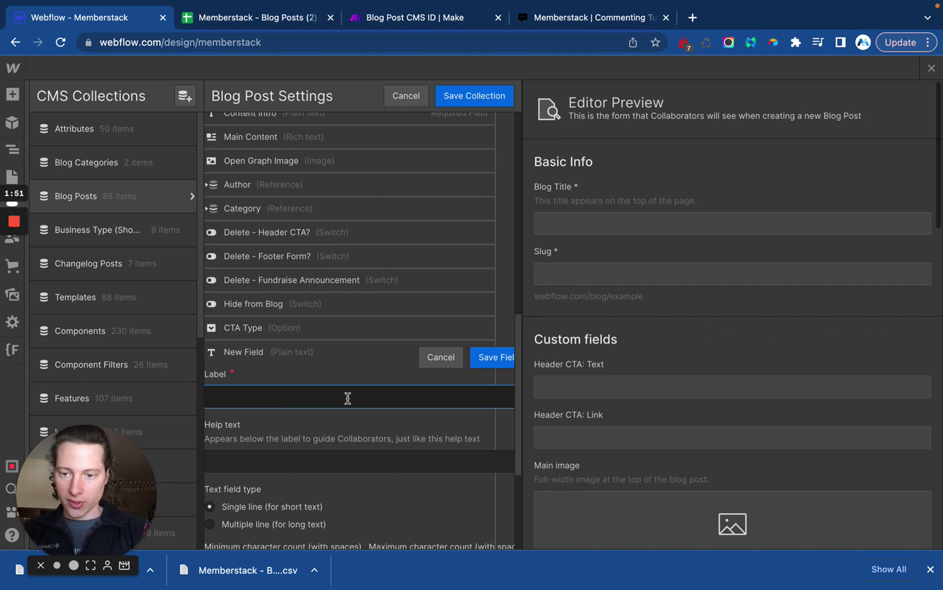
Label the new field 'CMS ID', then save the field and the collection
type("Hi")
key("BackSpace")
type("id")
key("BackSpace")
key("BackSpace")
key("BackSpace")
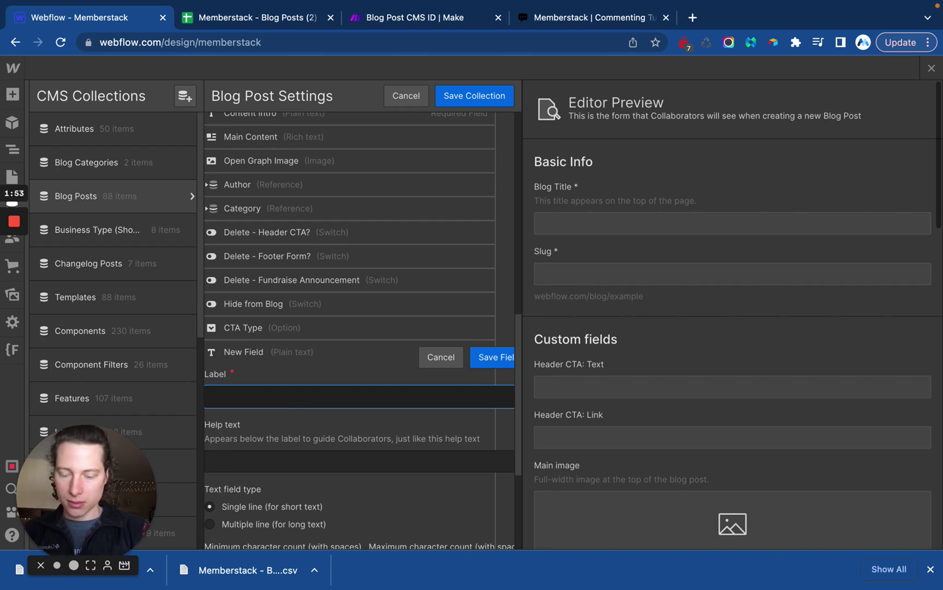
type("CMS ID")
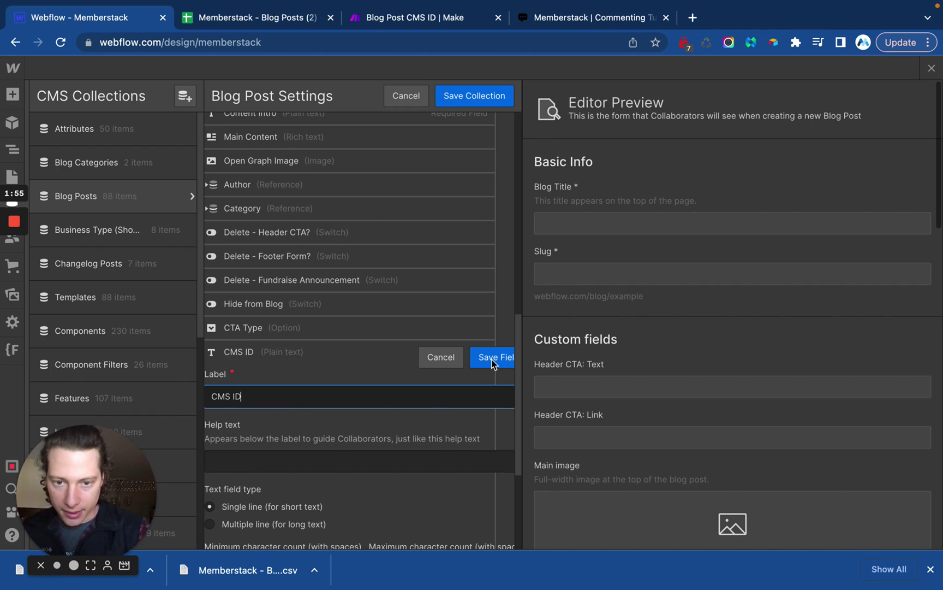
left_click(491, 359)
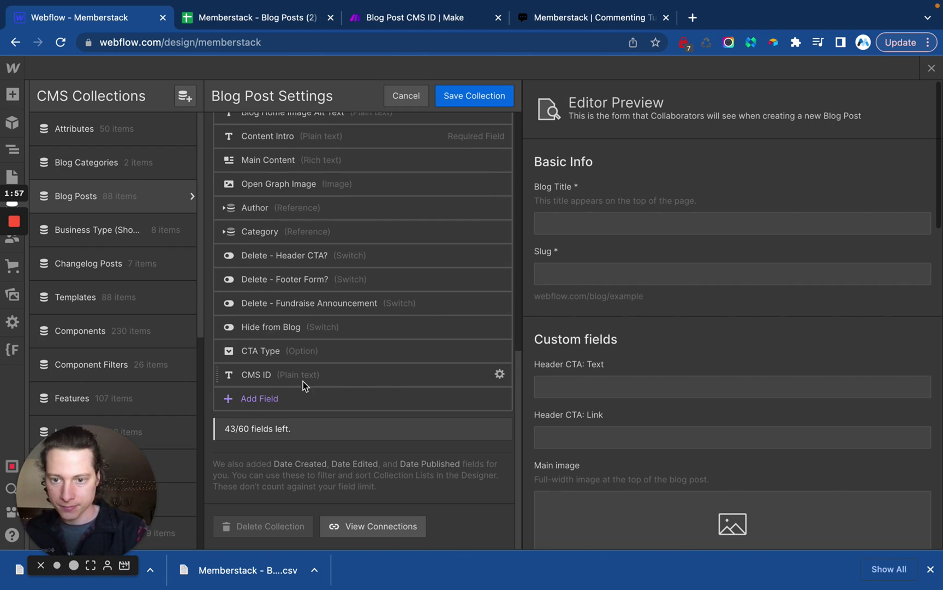
left_click(476, 96)
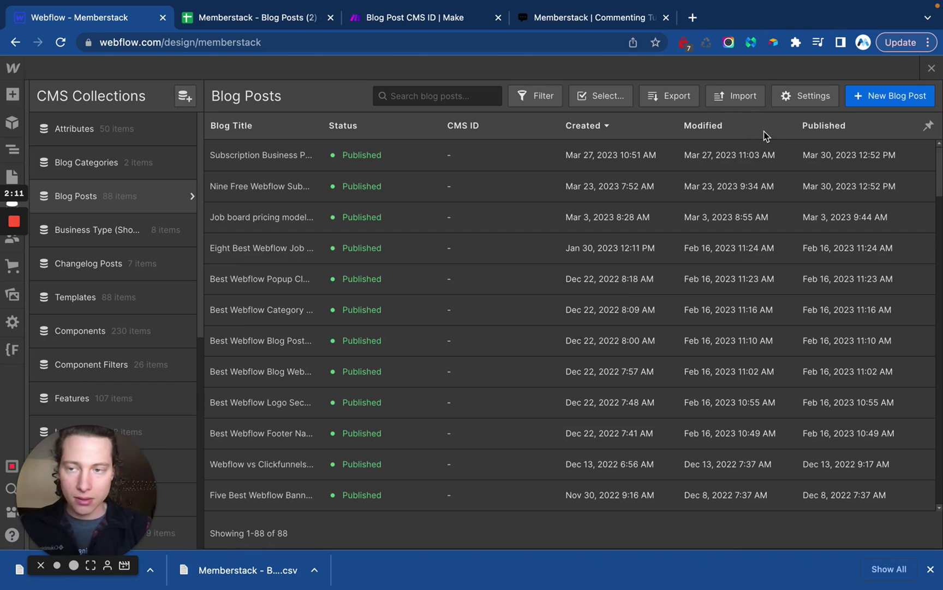
Import the edited CSV into Blog Posts, keeping the first row as the header
left_click(762, 100)
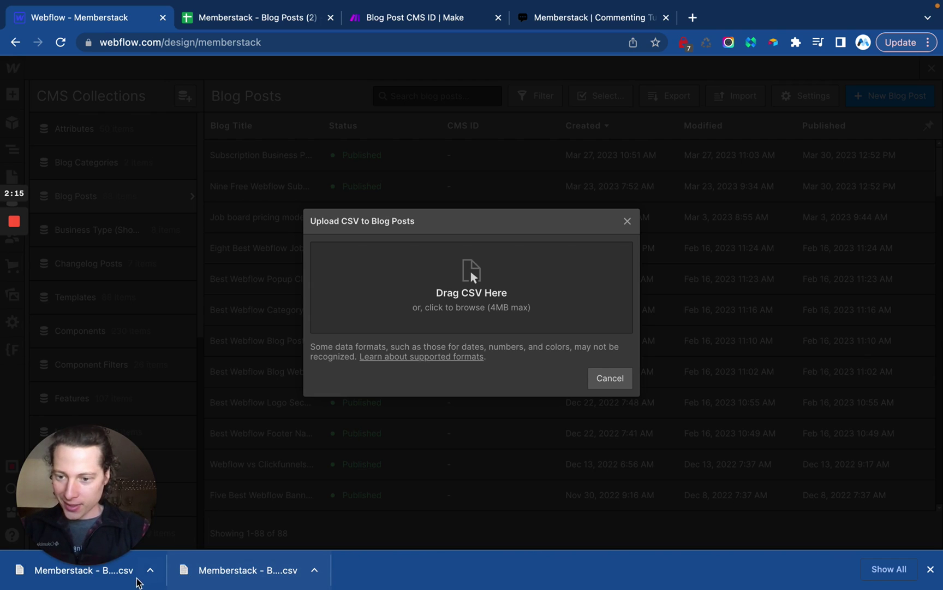
left_click_drag(130, 575, 474, 302)
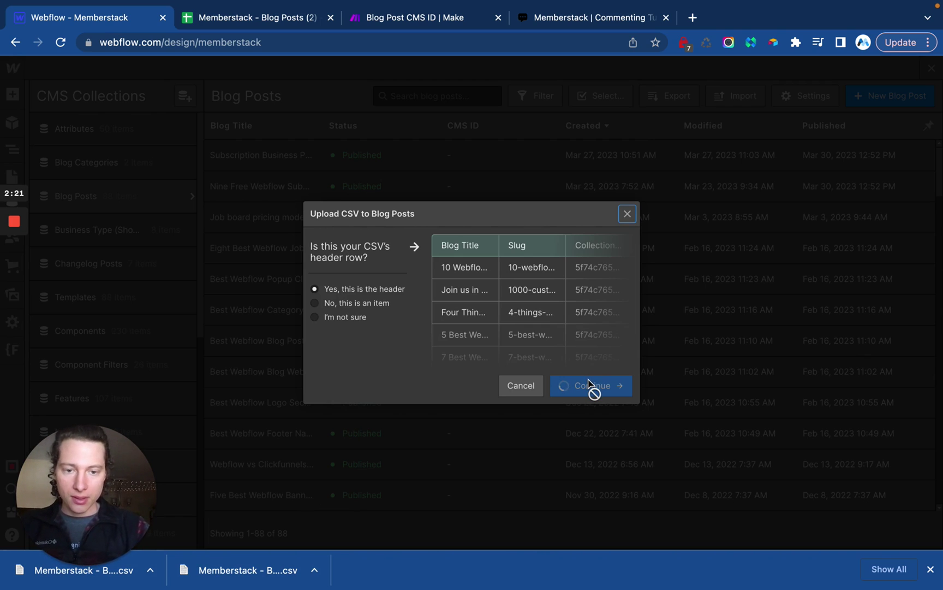
left_click(589, 385)
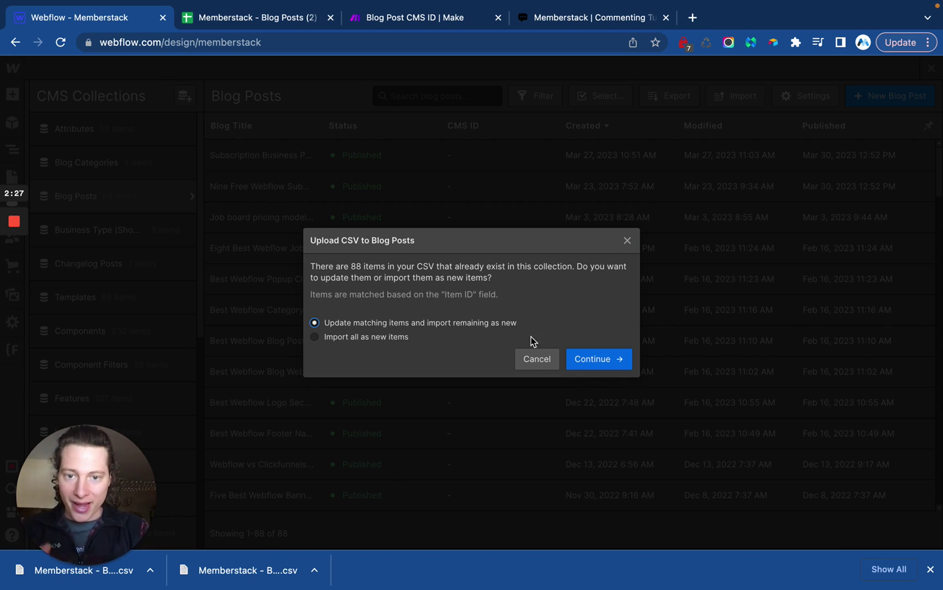
Set the Blog Title and Slug columns to Do not import
left_click(596, 360)
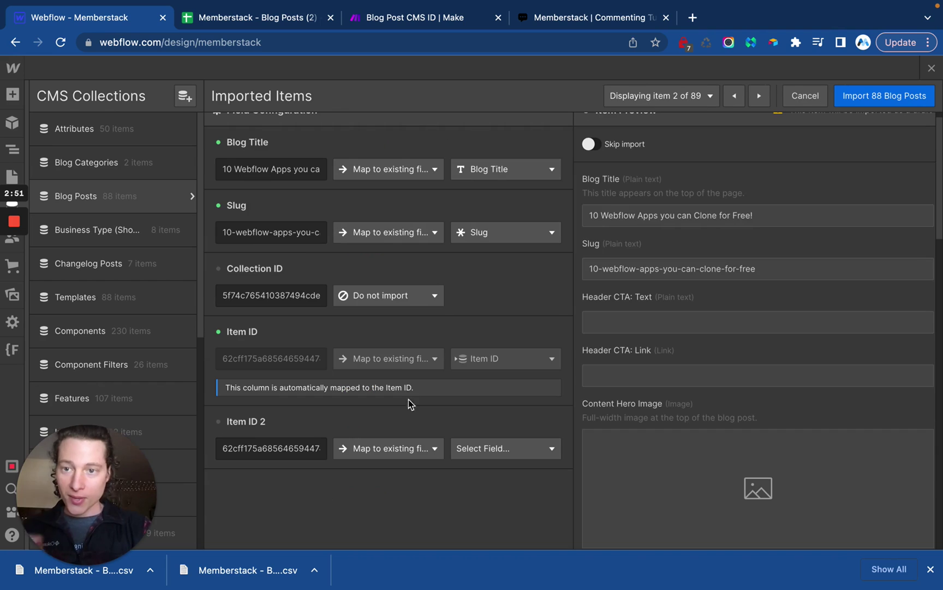
left_click(376, 170)
left_click(375, 192)
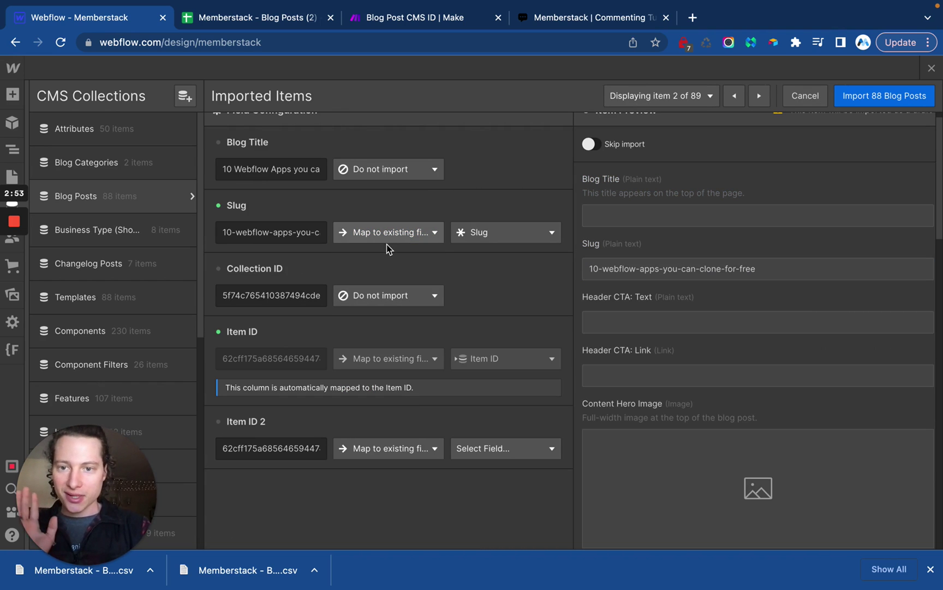
left_click(377, 240)
left_click(380, 257)
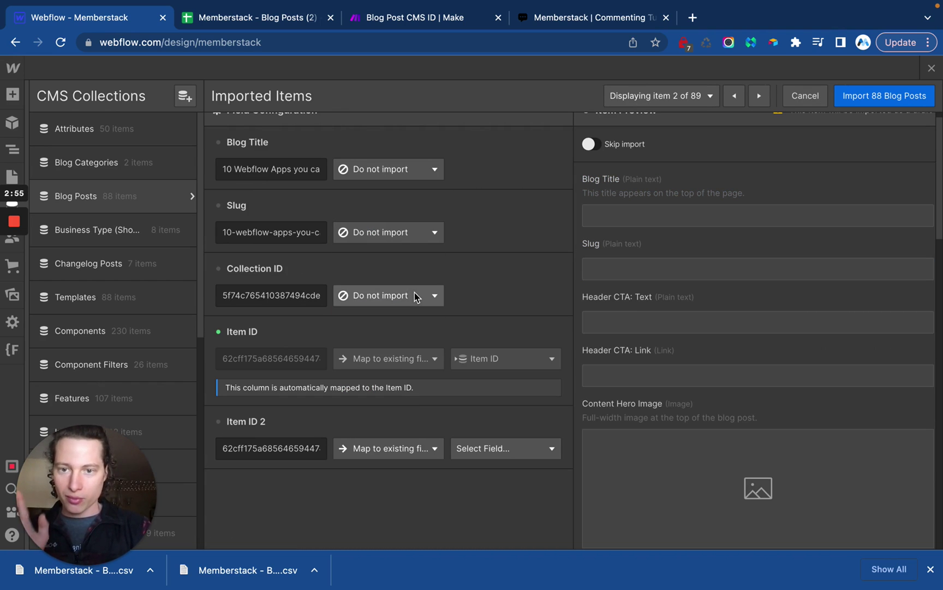
Map the Item ID 2 column to the existing CMS ID field
scroll(420, 327, "down", 2)
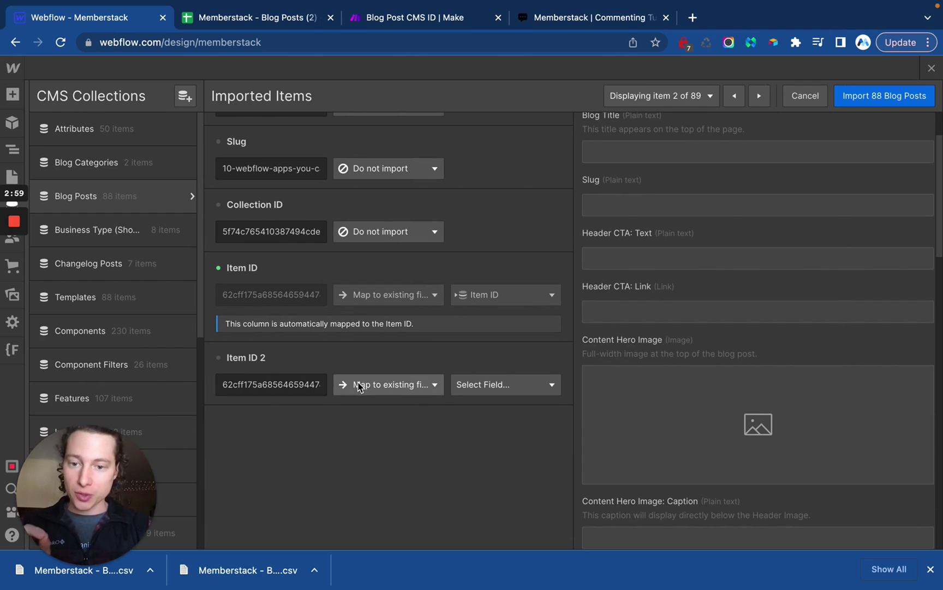
left_click(387, 387)
left_click(403, 463)
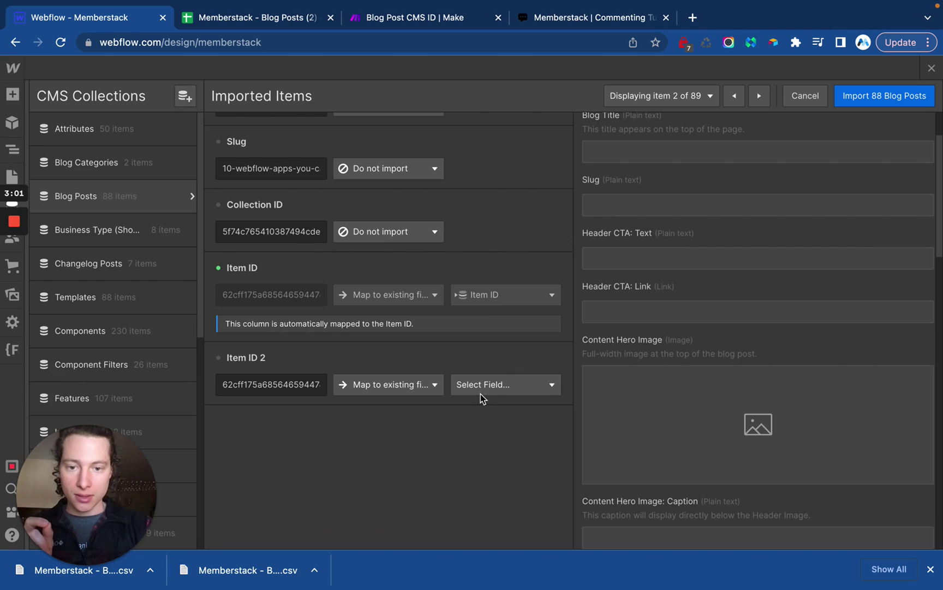
left_click(481, 390)
scroll(484, 437, "down", 5)
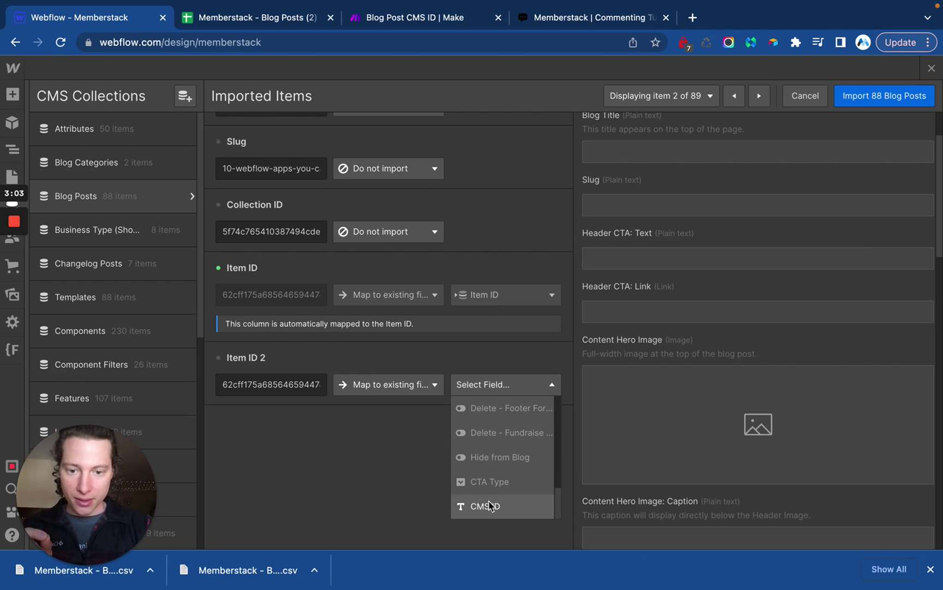
left_click(482, 506)
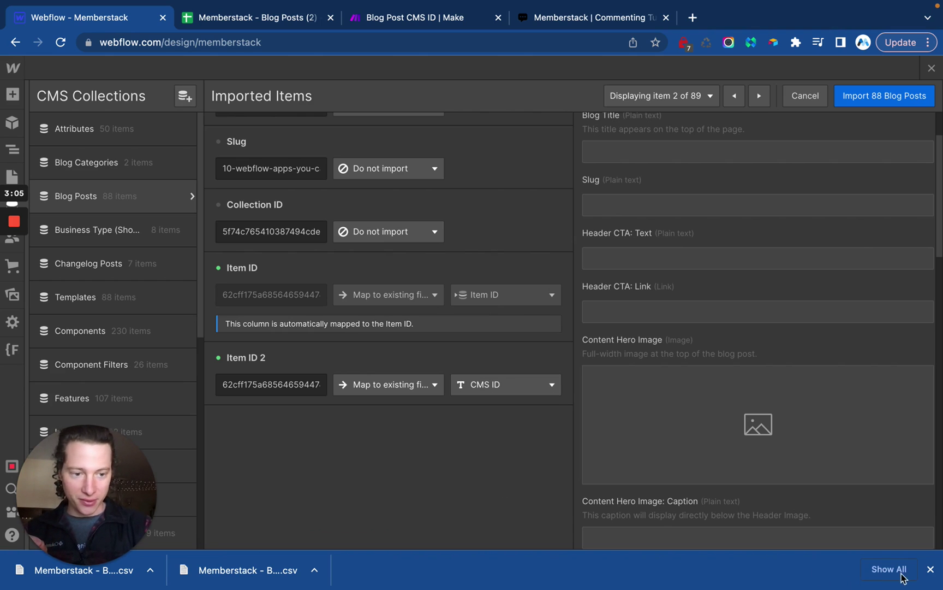
left_click(930, 569)
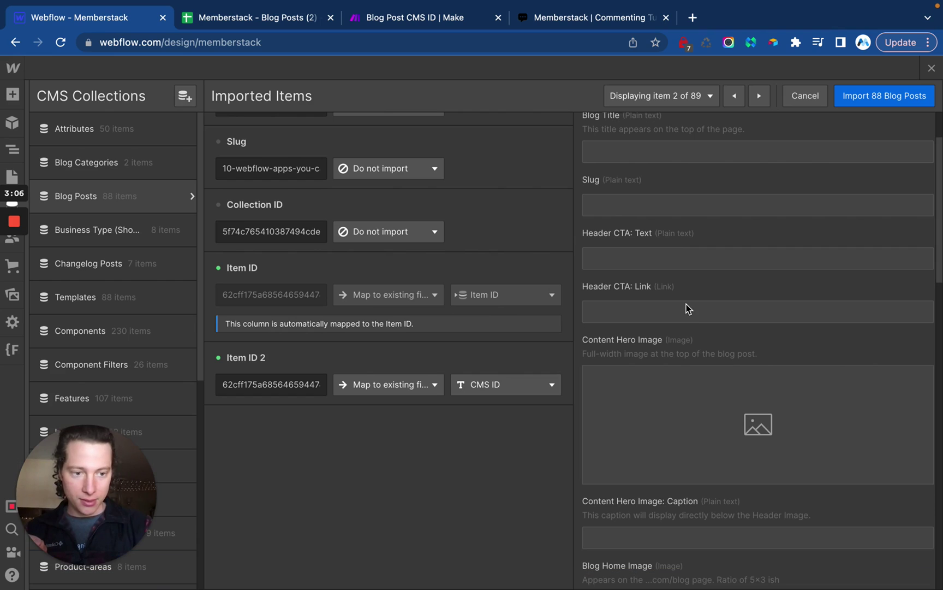
Import all 88 blog posts and close the Import Complete message
left_click(872, 101)
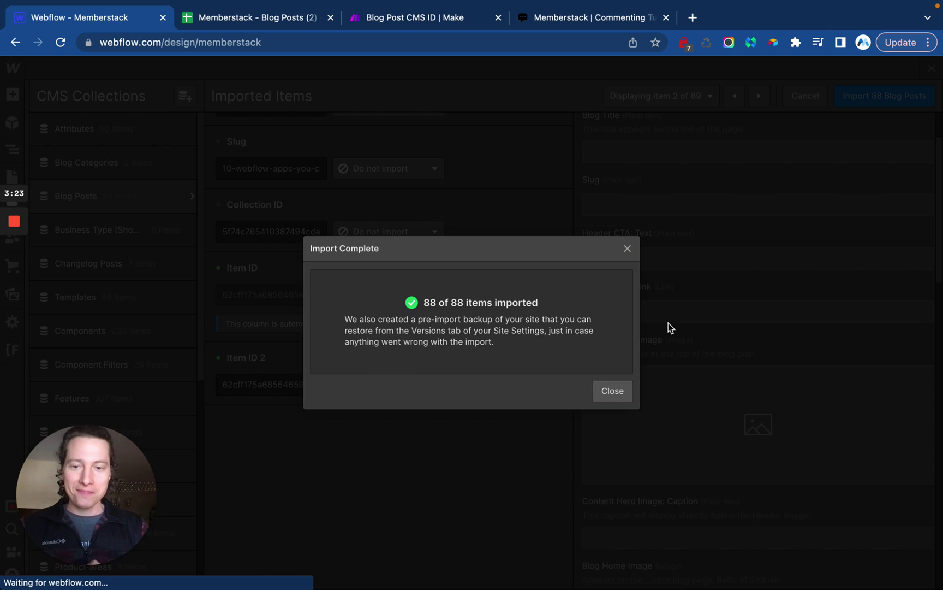
left_click(618, 386)
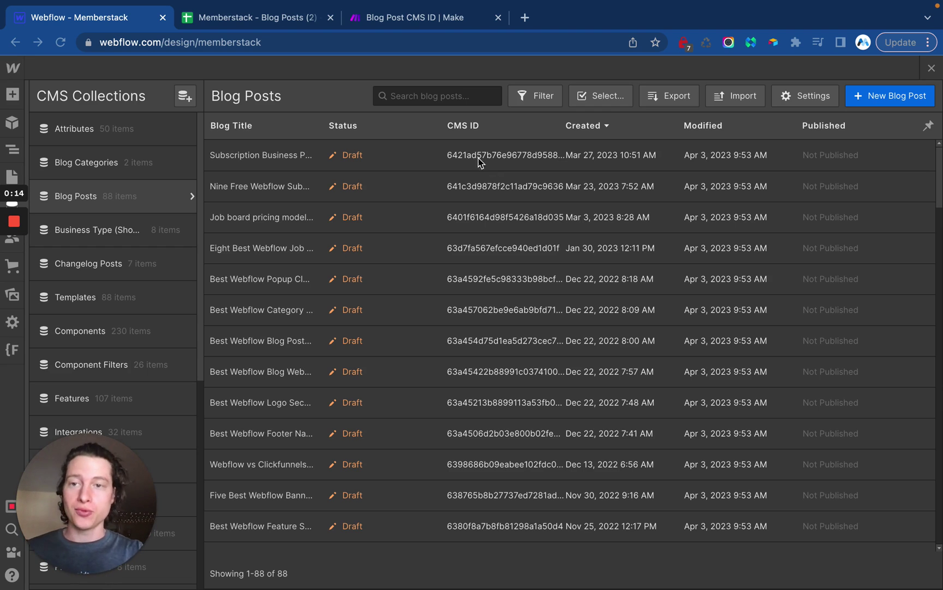
After reviewing the CMS ID values, switch to the 'Blog Post CMS ID' Make scenario
left_click(397, 20)
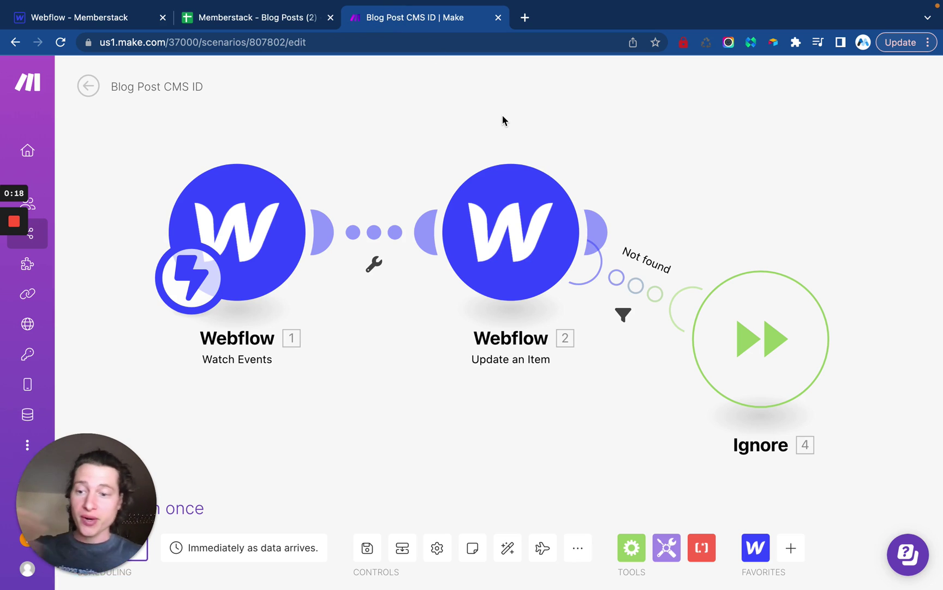
Export the scenario blueprint, then save the scenario changes
left_click(98, 24)
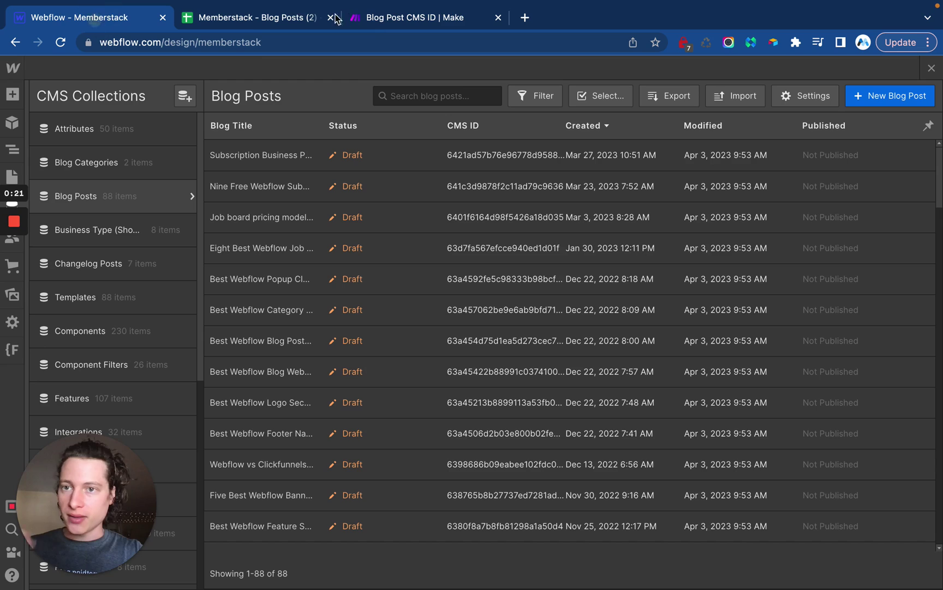
left_click(382, 21)
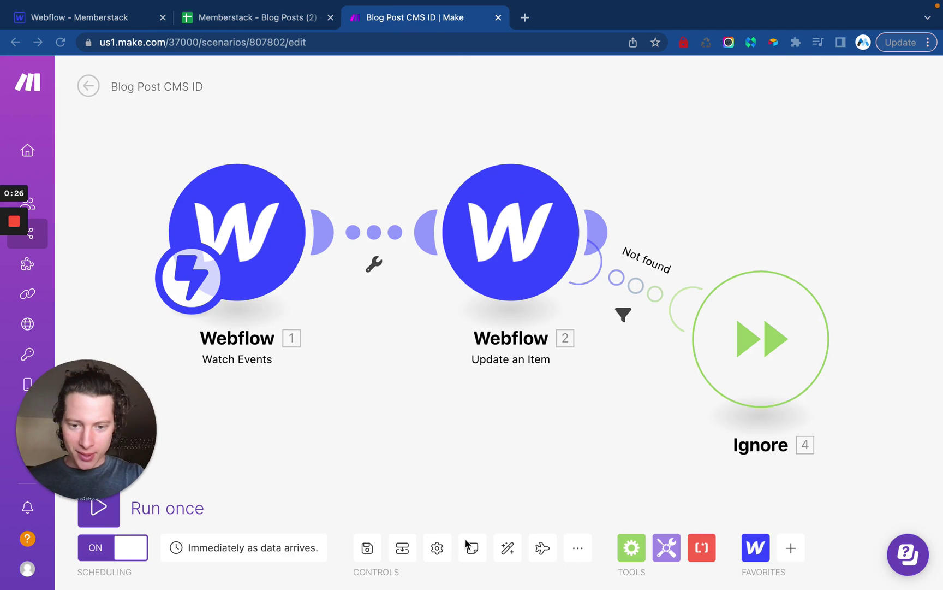
left_click(574, 549)
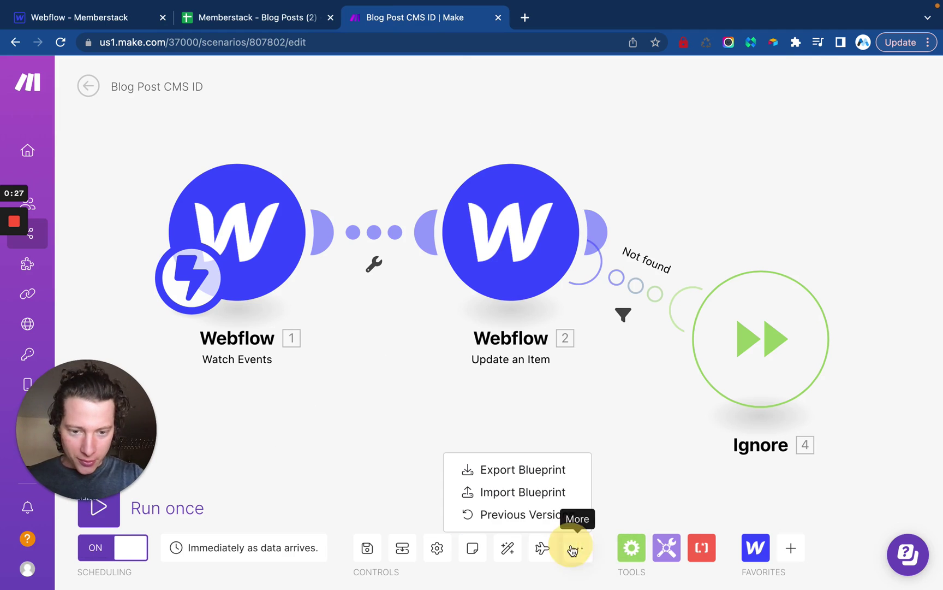
left_click(523, 470)
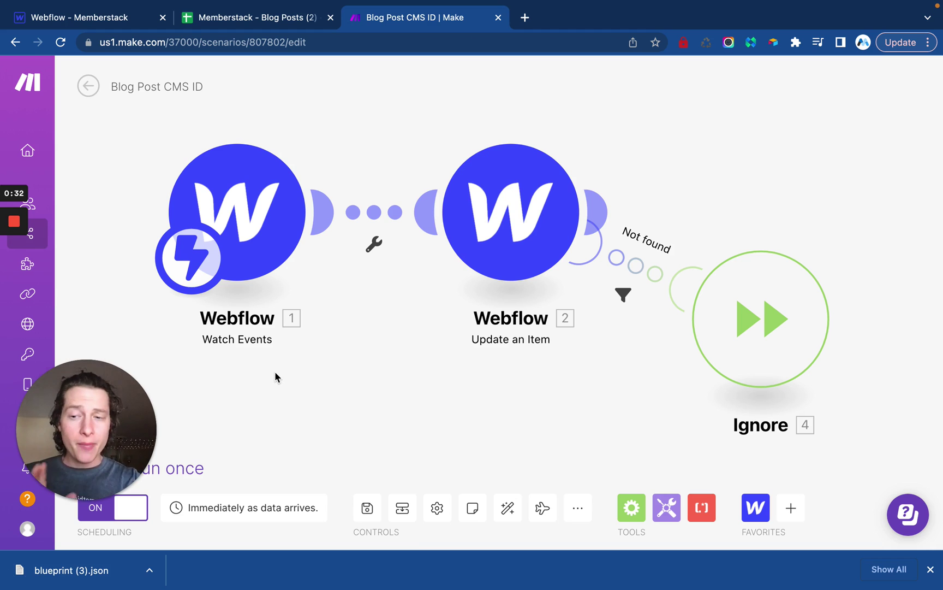
left_click(90, 86)
left_click(602, 188)
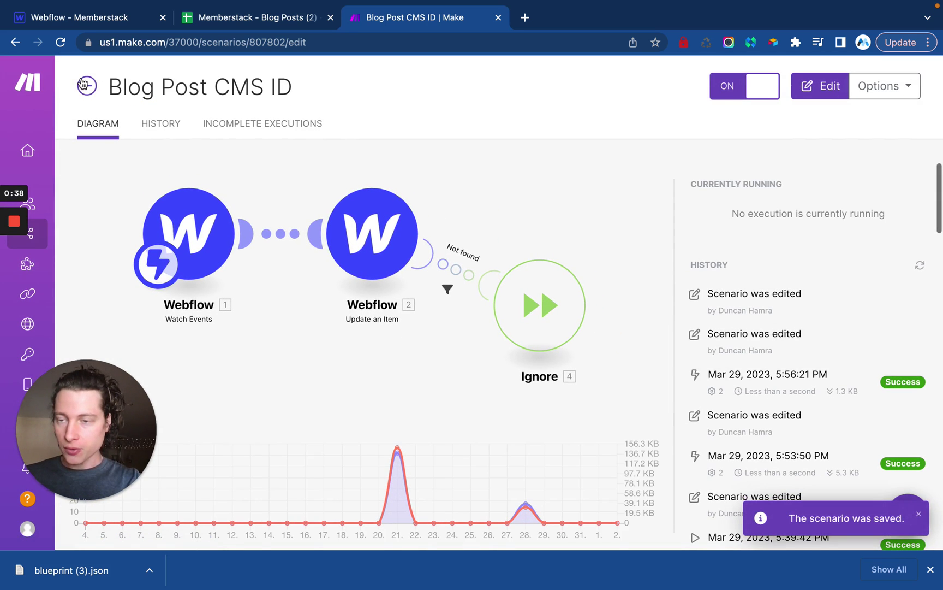
Reopen the saved scenario and export its blueprint again as blueprint (4).json
left_click(268, 166)
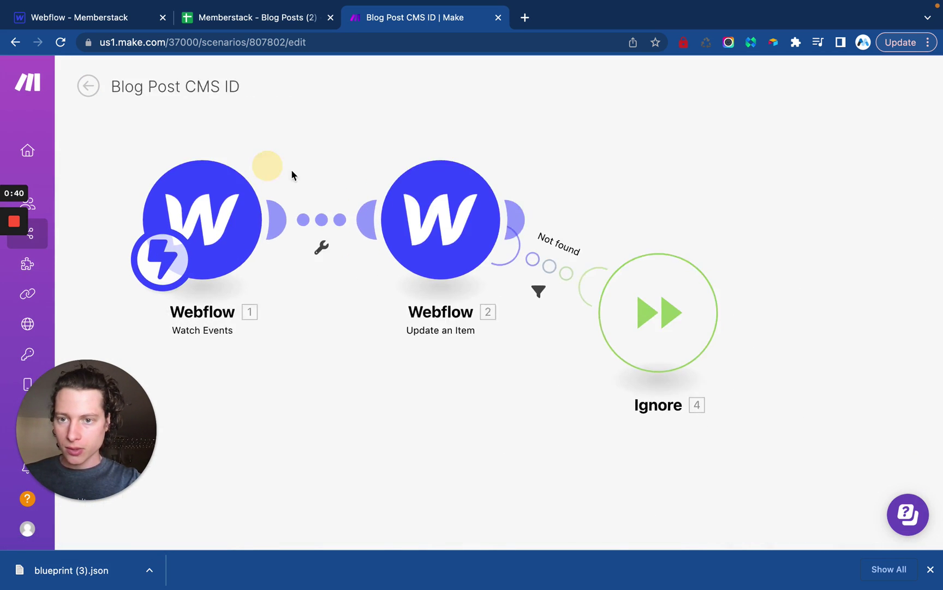
left_click(577, 507)
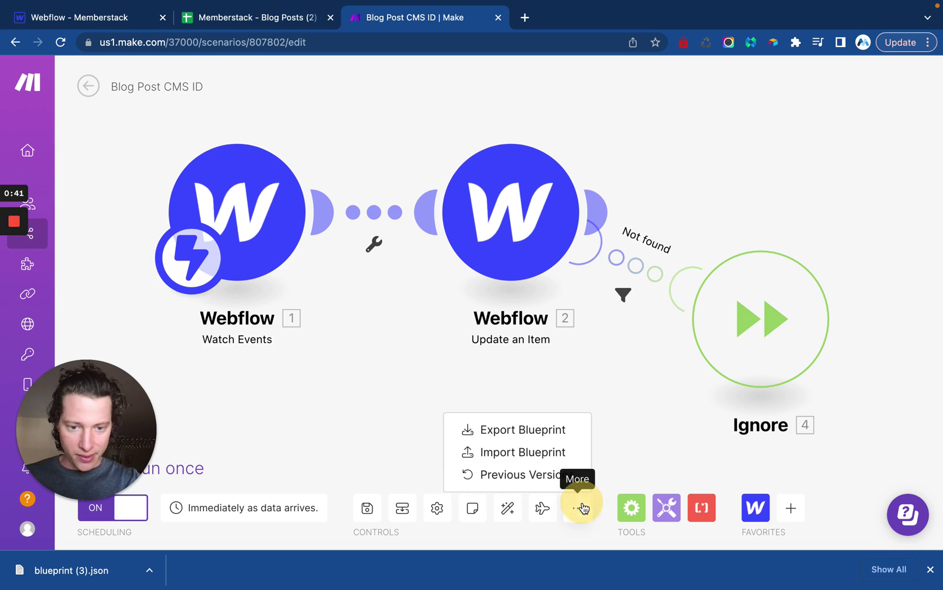
left_click(538, 436)
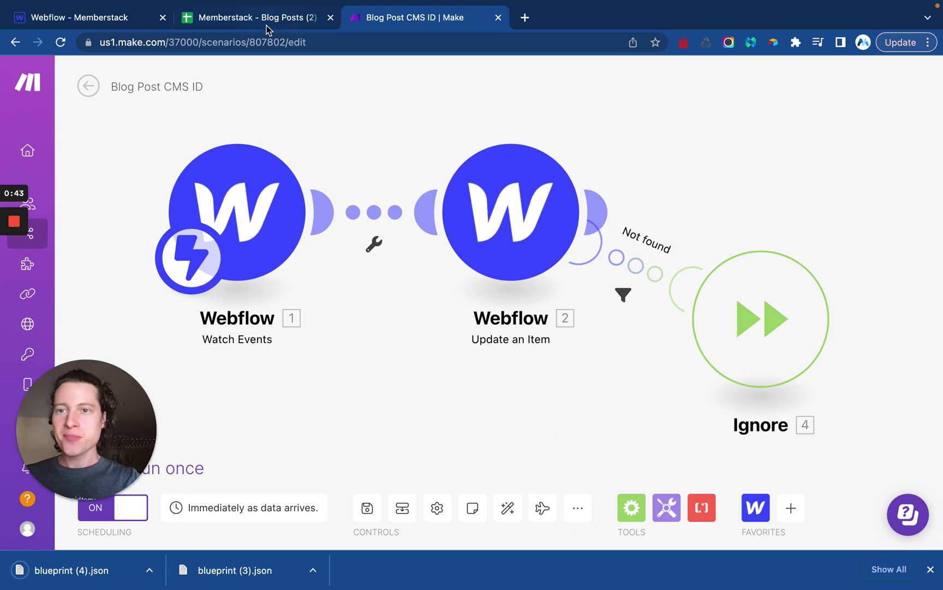
left_click(85, 86)
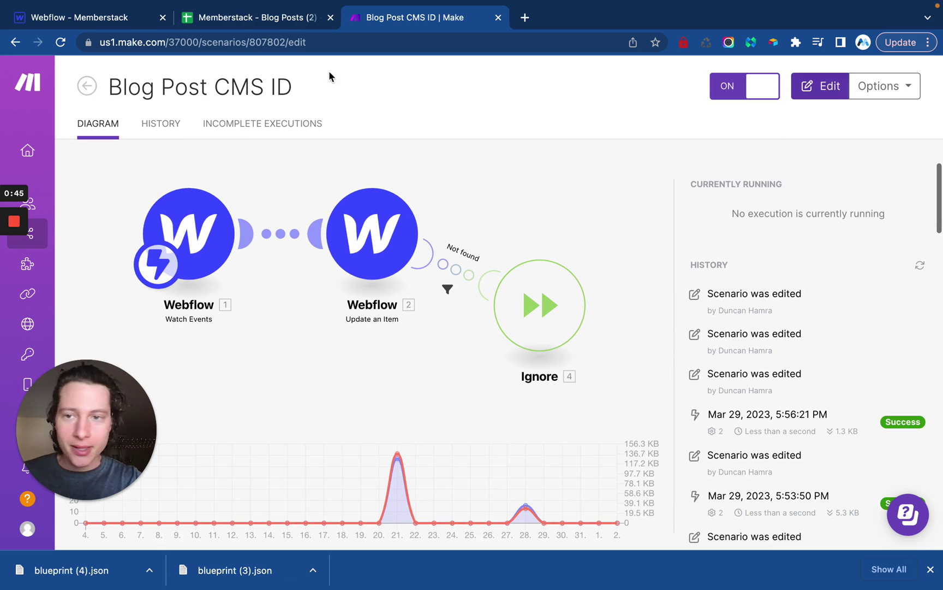
Create a new scenario in the folder and name it 'Memberstack Blog'
left_click(86, 88)
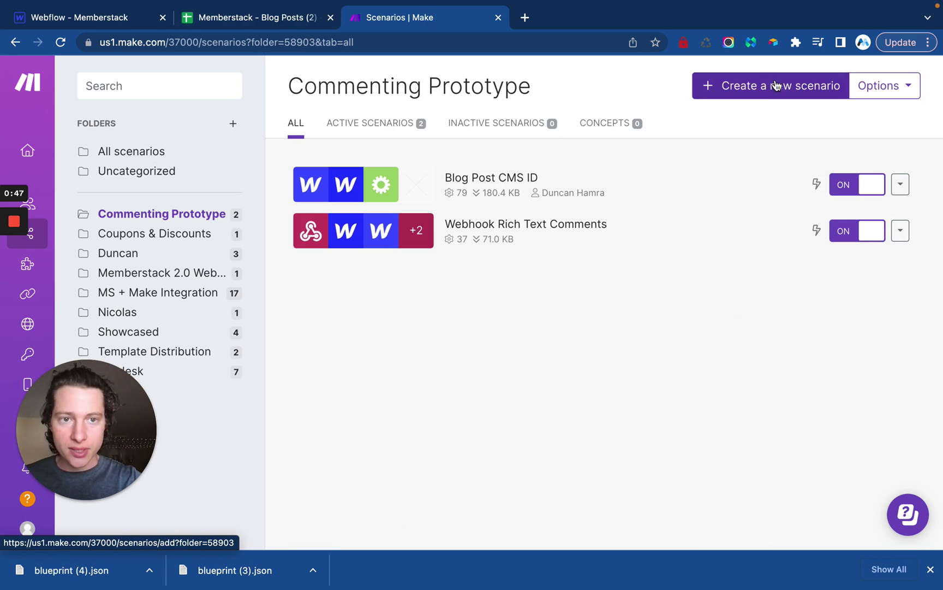
left_click(153, 253)
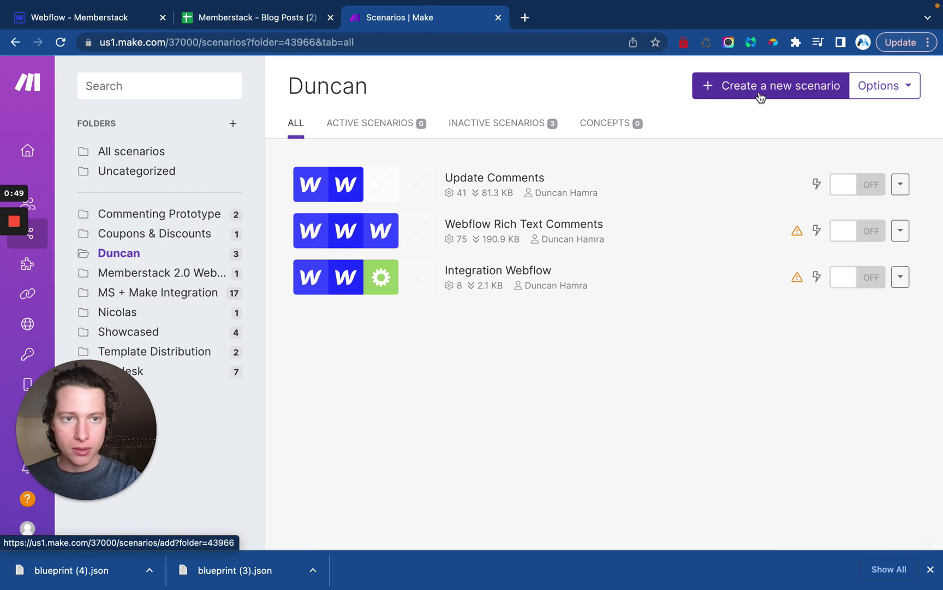
left_click(736, 97)
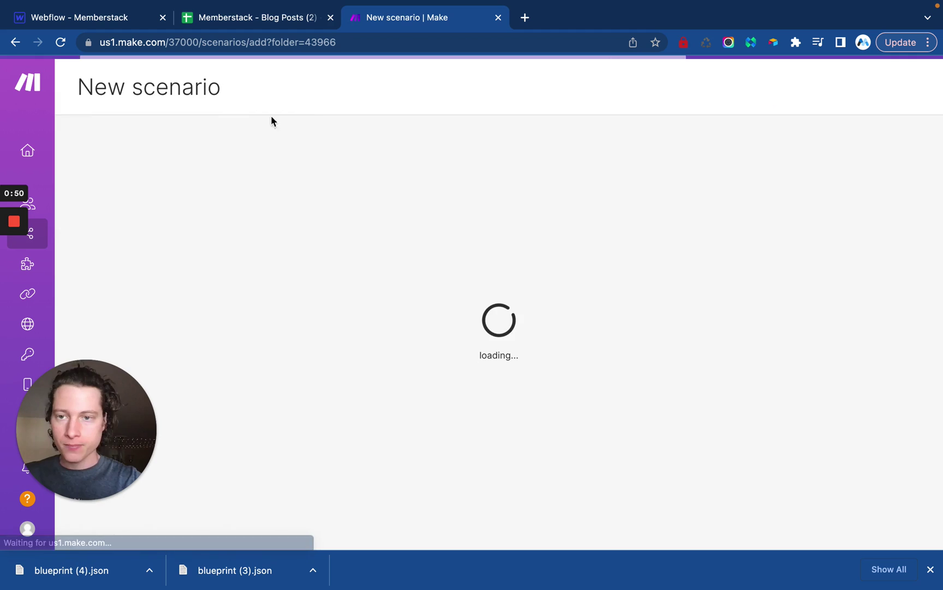
double_click(173, 86)
key("BackSpace")
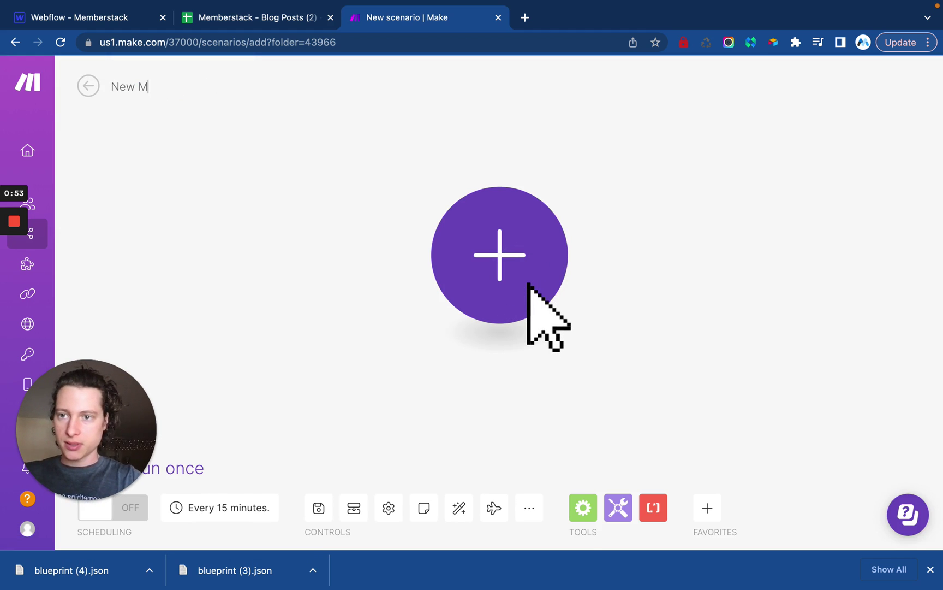
key("BackSpace")
key("BackSpace")
key("BackSpace")
key("BackSpace")
type("Memberstack Blog")
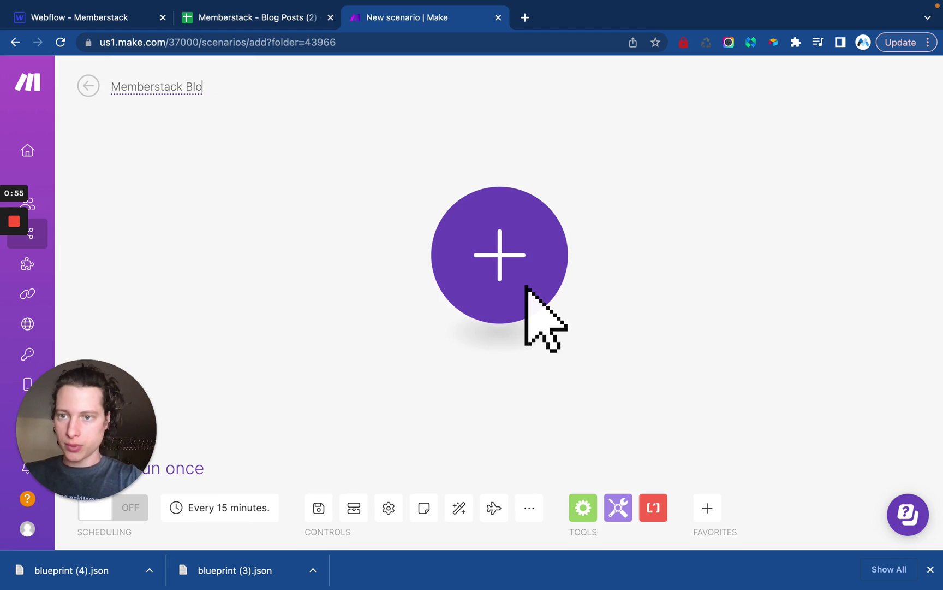
Import blueprint (4).json into the Memberstack Blog scenario
left_click(529, 508)
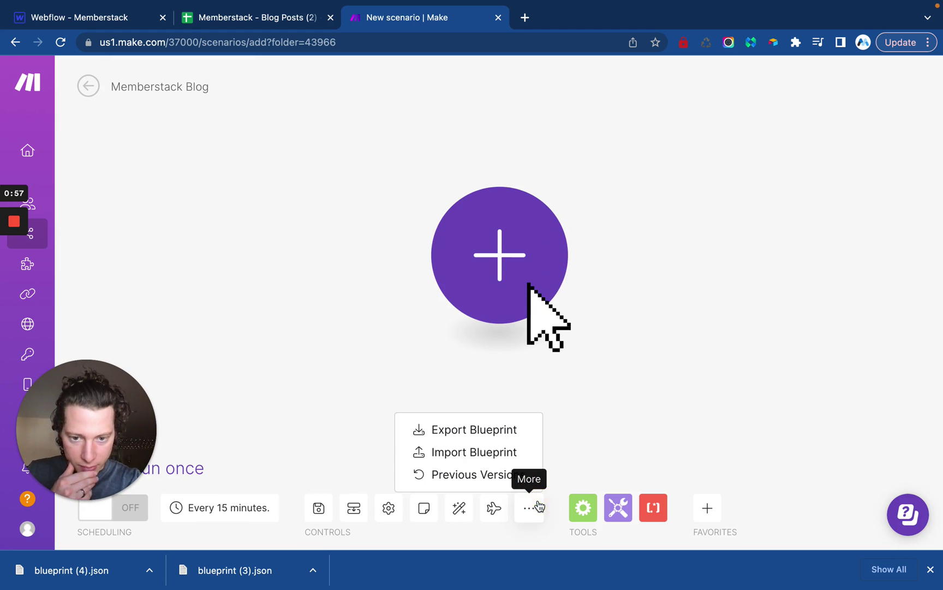
left_click(473, 451)
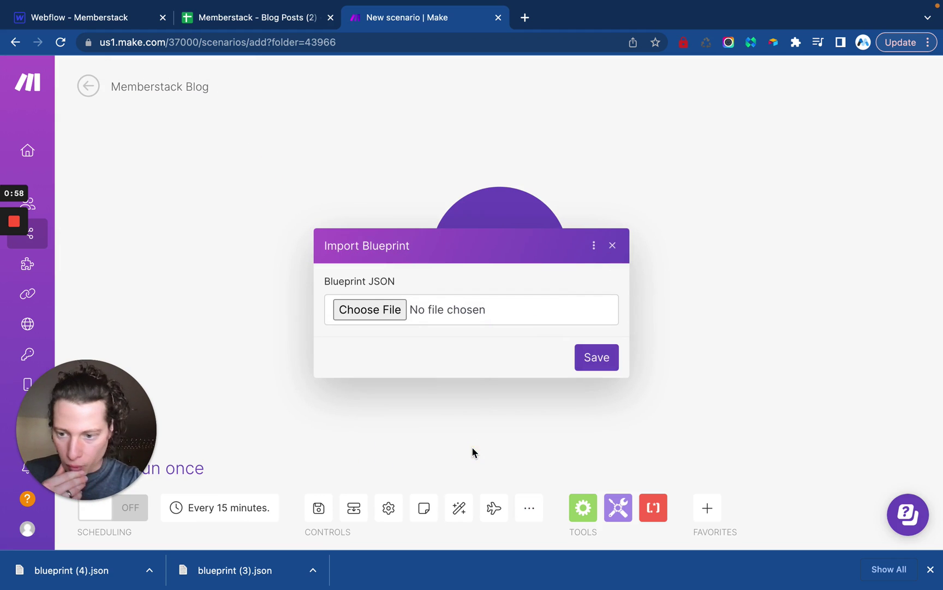
left_click(369, 314)
left_click(365, 175)
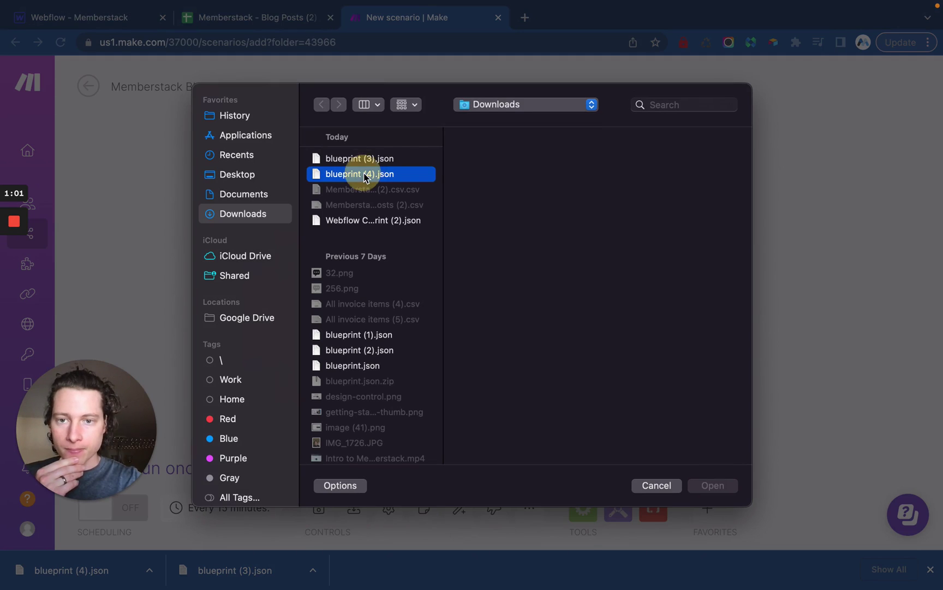
key("Return")
left_click(609, 357)
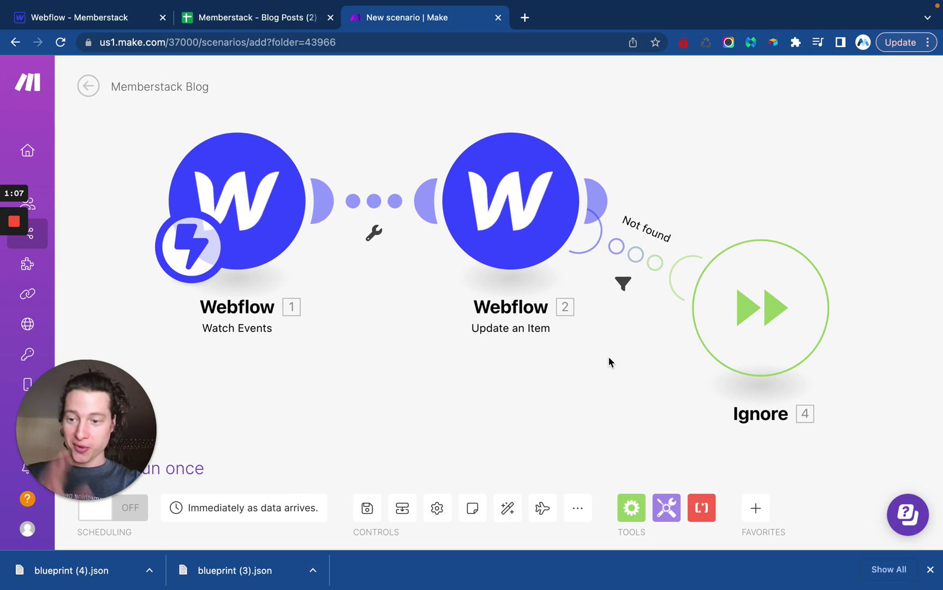
Start creating a new webhook for the Watch Events trigger
left_click(245, 214)
left_click(468, 201)
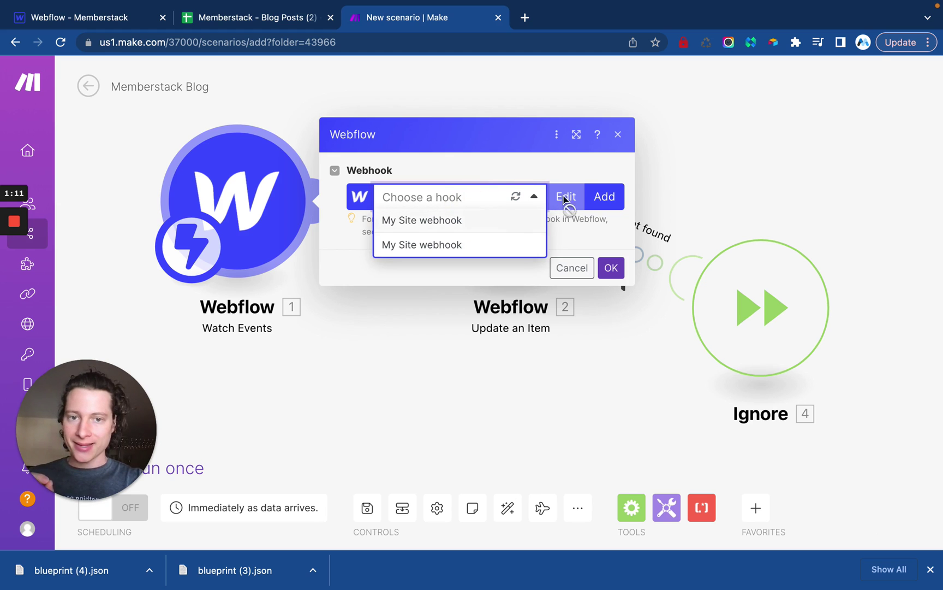
left_click(556, 171)
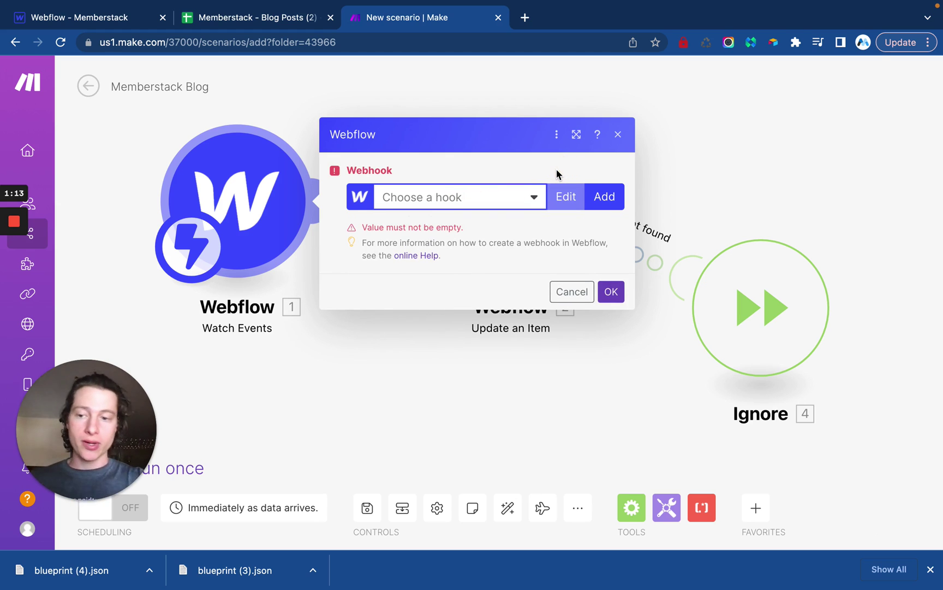
left_click(603, 197)
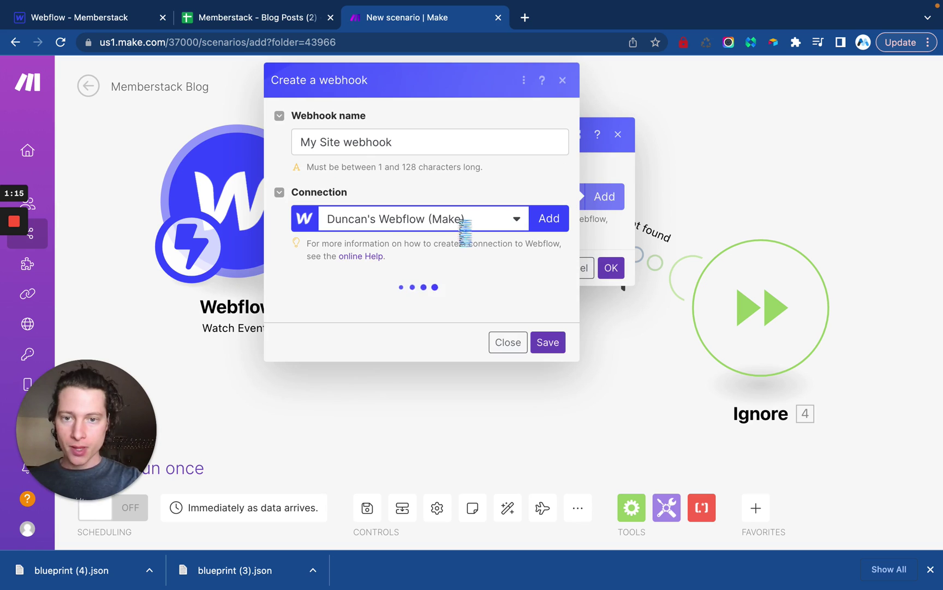
Set the webhook to the Memberstack.com connection, Memberstack site and Collection Item Created trigger, then save it
left_click(432, 221)
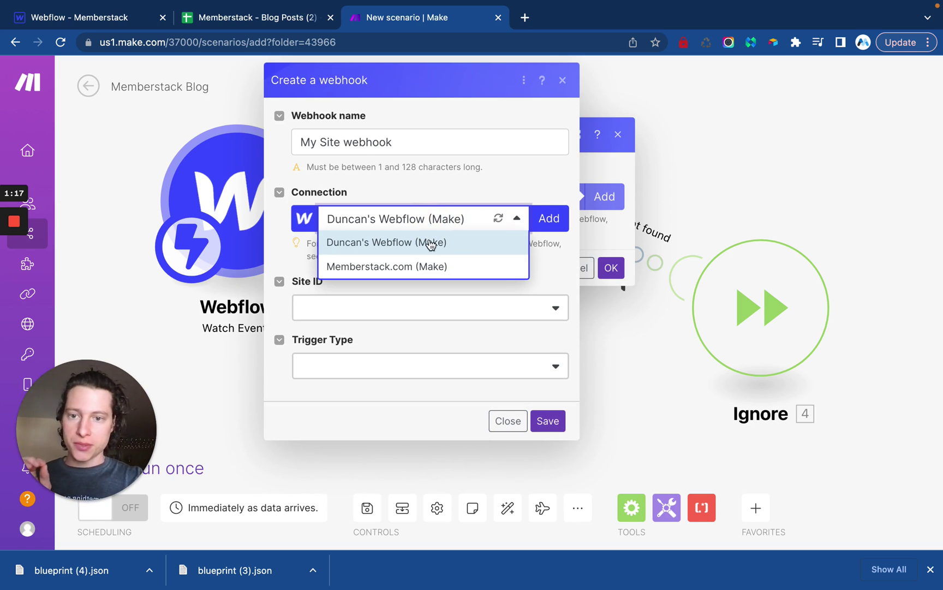
left_click(432, 266)
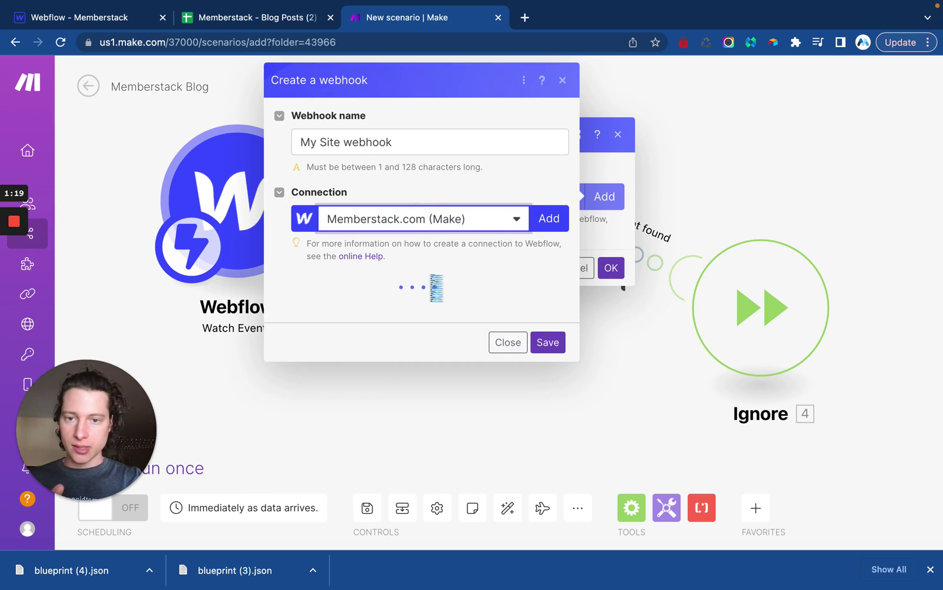
left_click(385, 306)
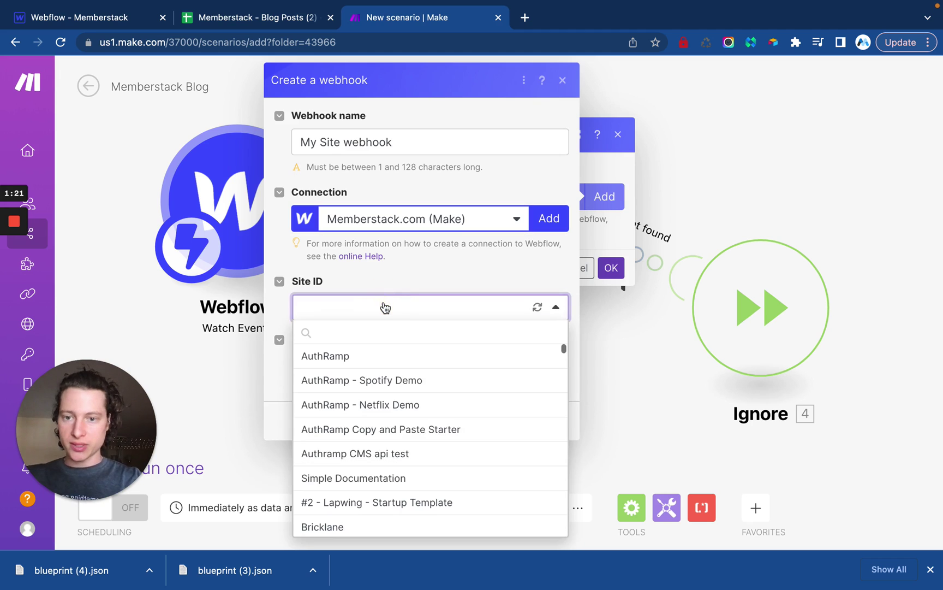
type("member")
left_click(410, 356)
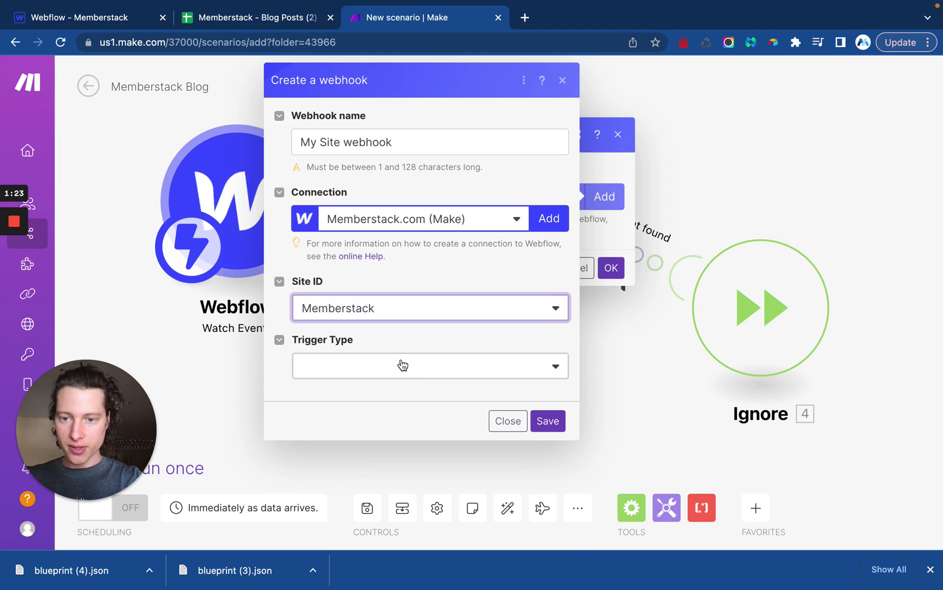
left_click(403, 364)
scroll(402, 410, "down", 3)
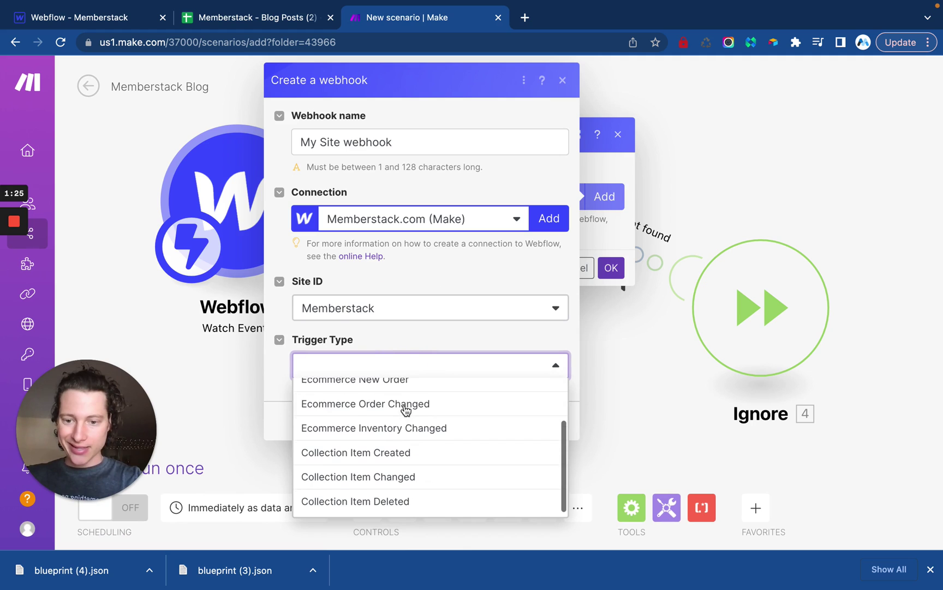
left_click(389, 454)
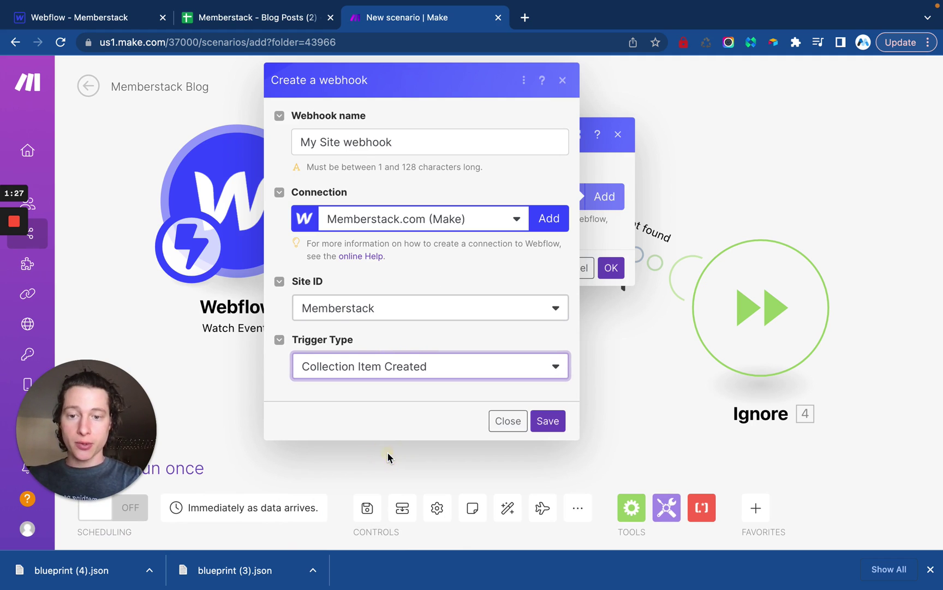
left_click(546, 422)
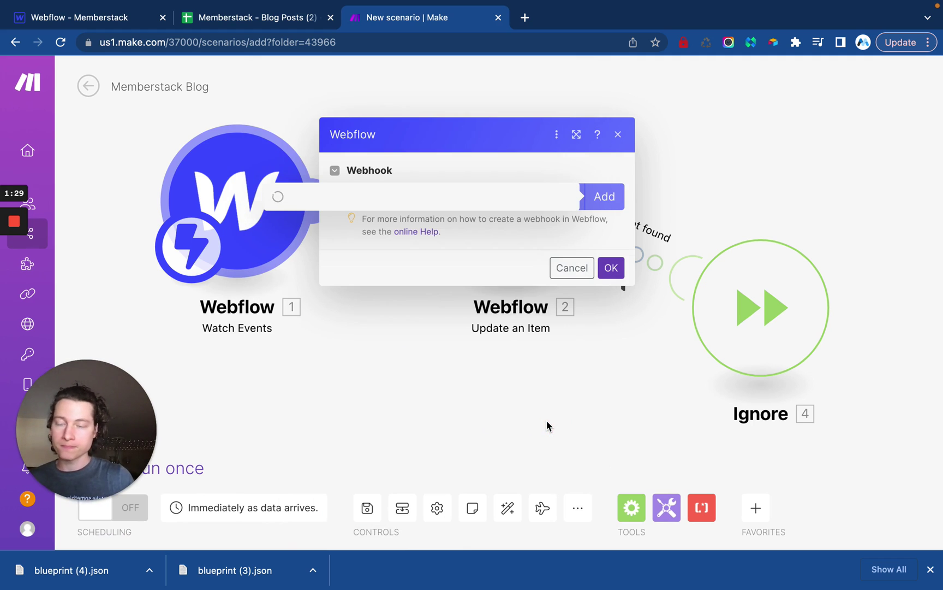
left_click(609, 288)
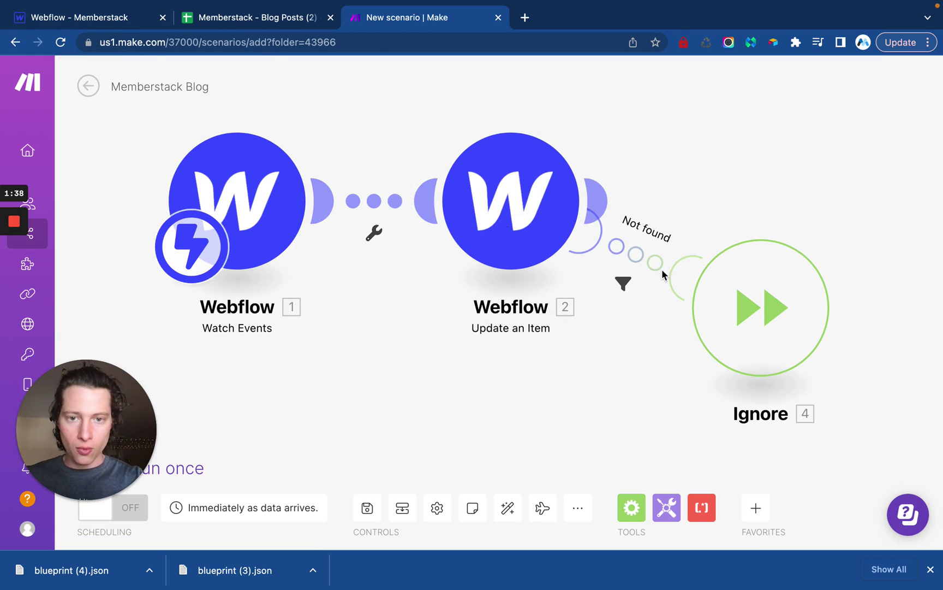
Copy the Blog Posts Collection ID from Webflow's collection settings and return to Make
left_click(118, 16)
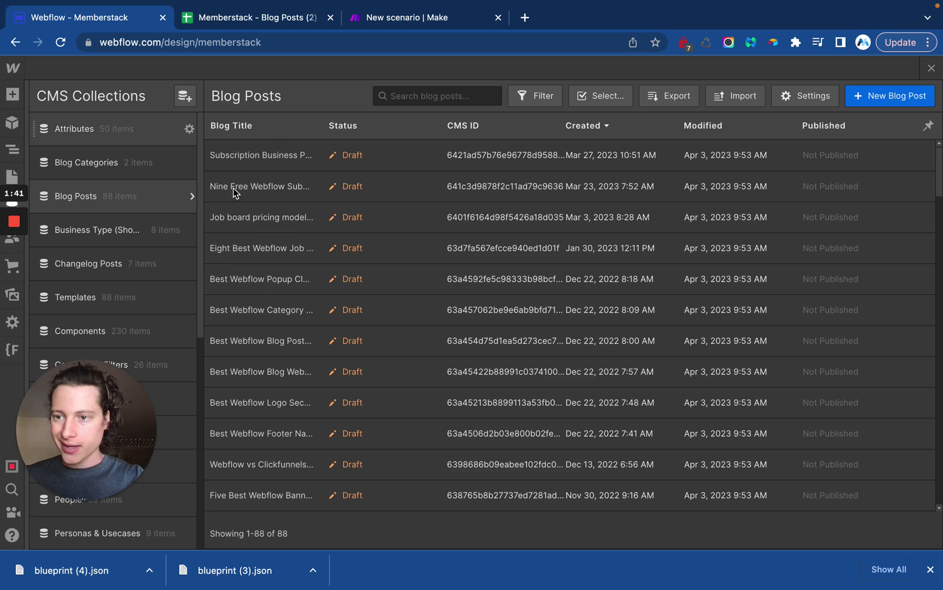
left_click(192, 196)
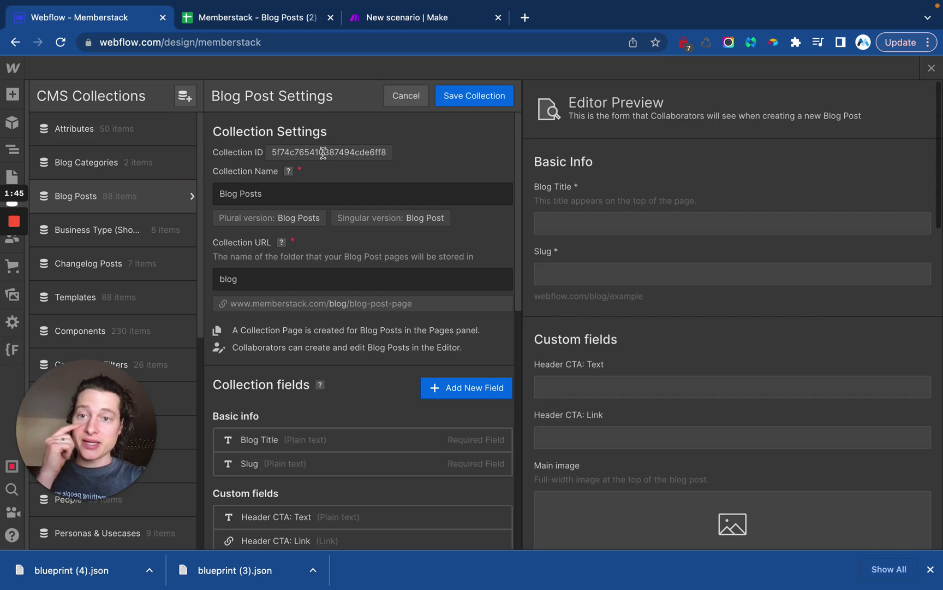
double_click(323, 152)
key("super+c")
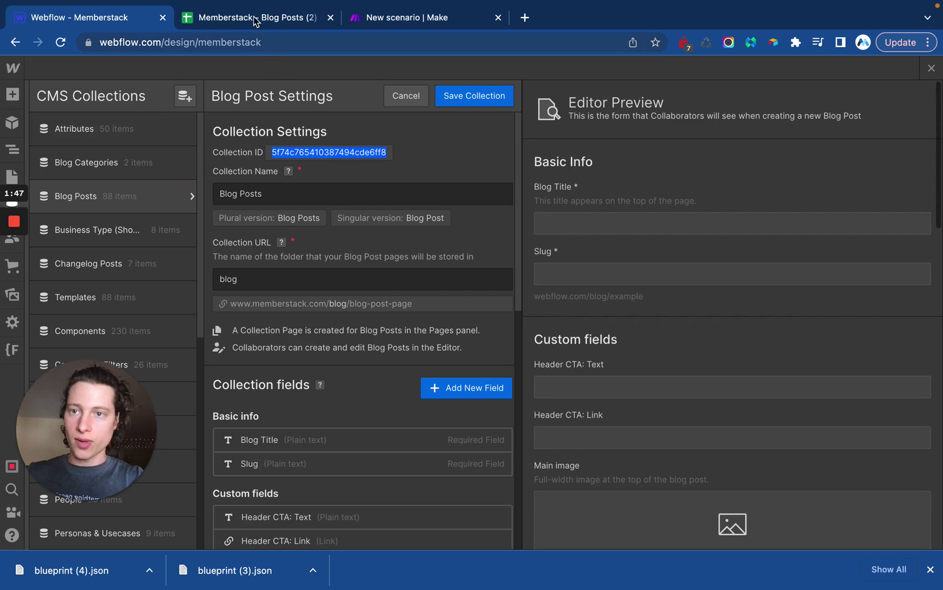
left_click(384, 23)
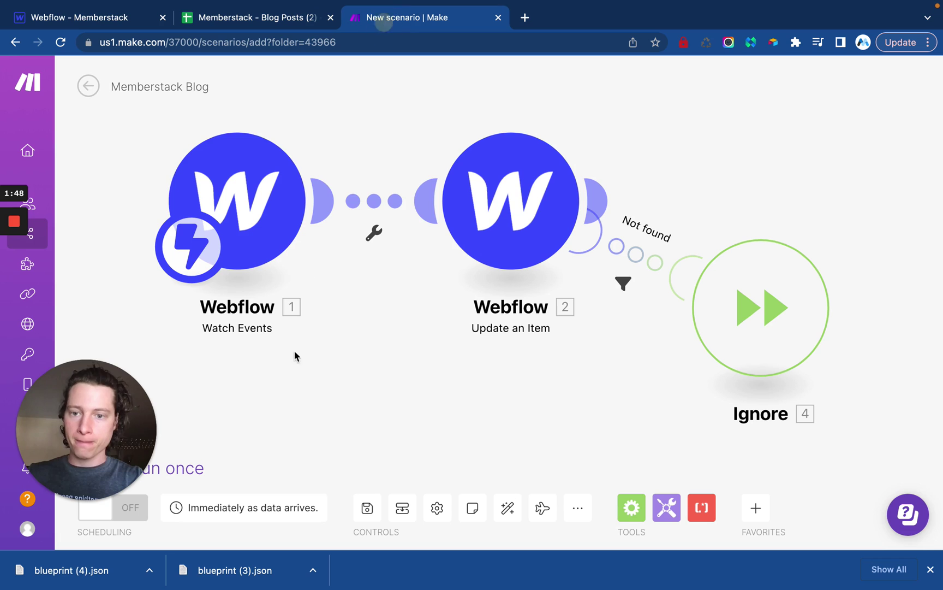
Add an 'Is a blog post' filter requiring the trigger's Collection ID to equal the pasted Blog Posts ID
left_click(374, 231)
left_click(383, 271)
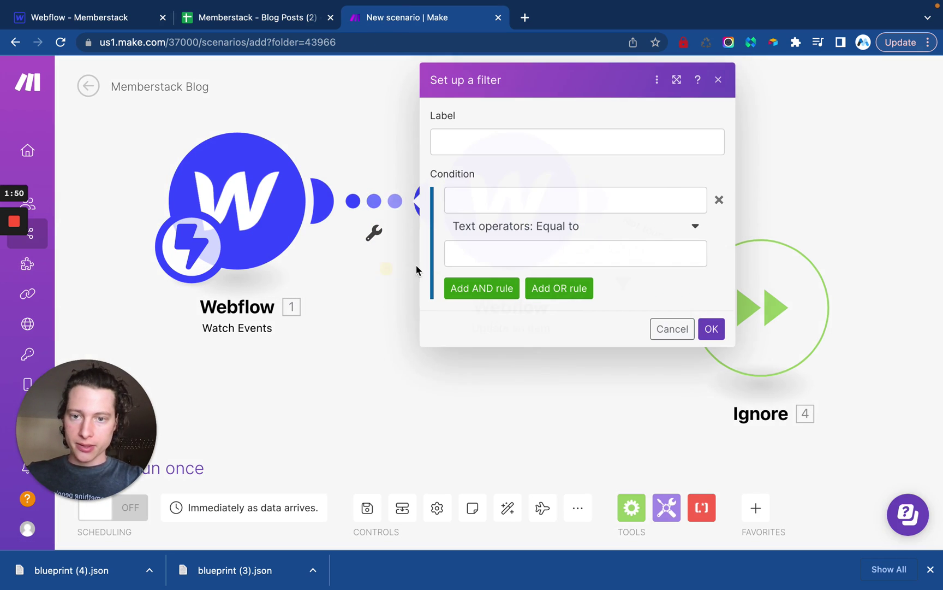
left_click(515, 150)
type("Is a blog post")
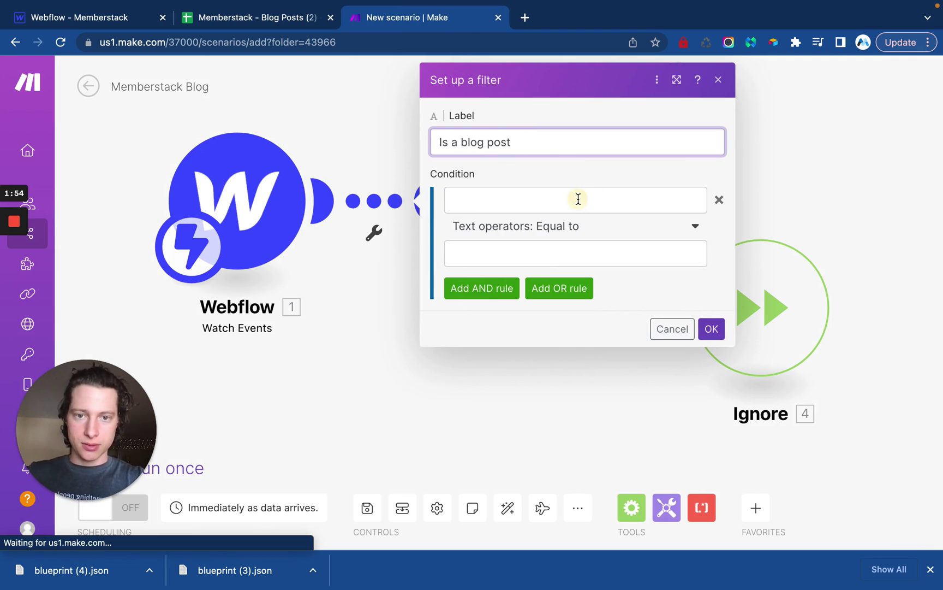
left_click(575, 197)
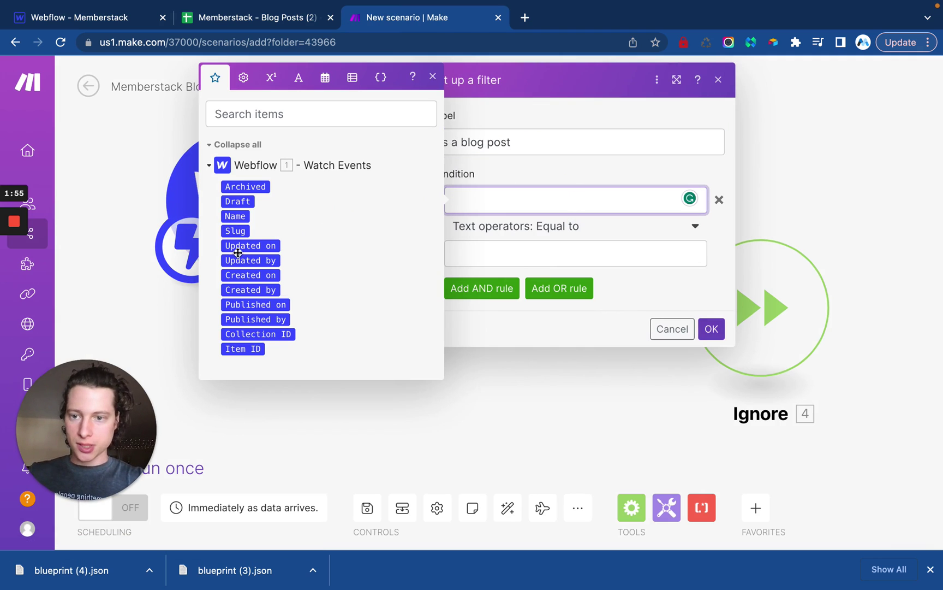
left_click(260, 332)
left_click(513, 257)
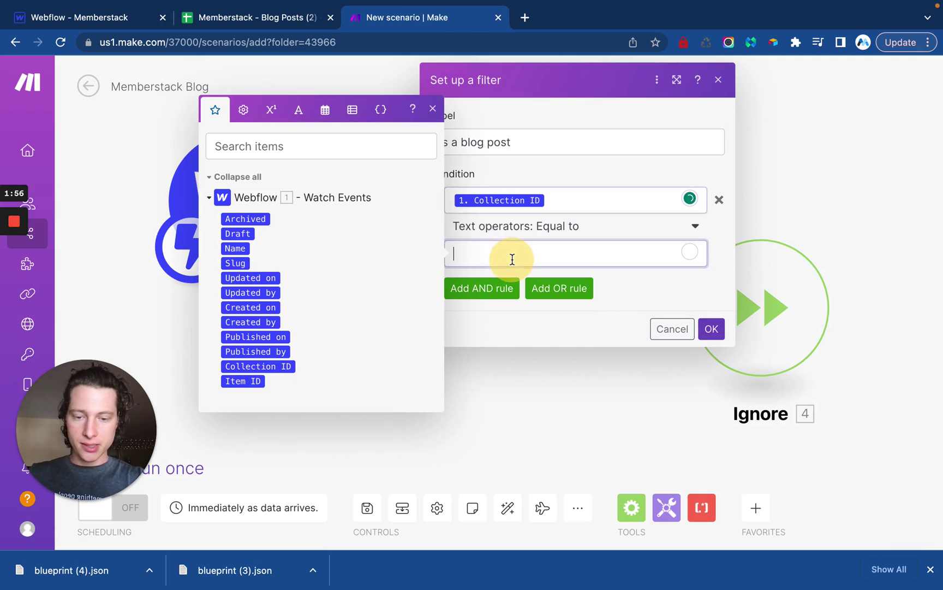
key("super+v")
left_click(711, 328)
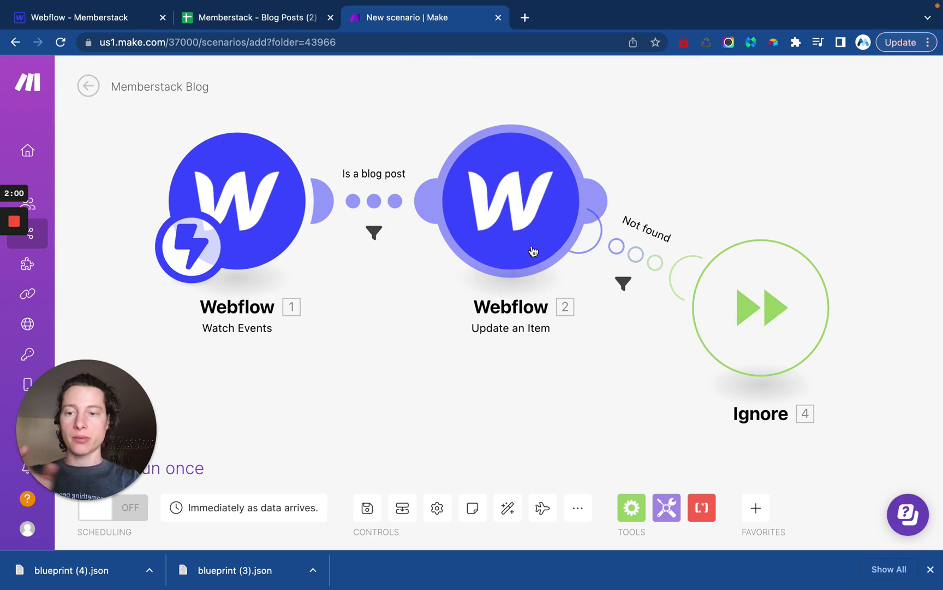
Select the Memberstack site in the Update an Item module
left_click(507, 201)
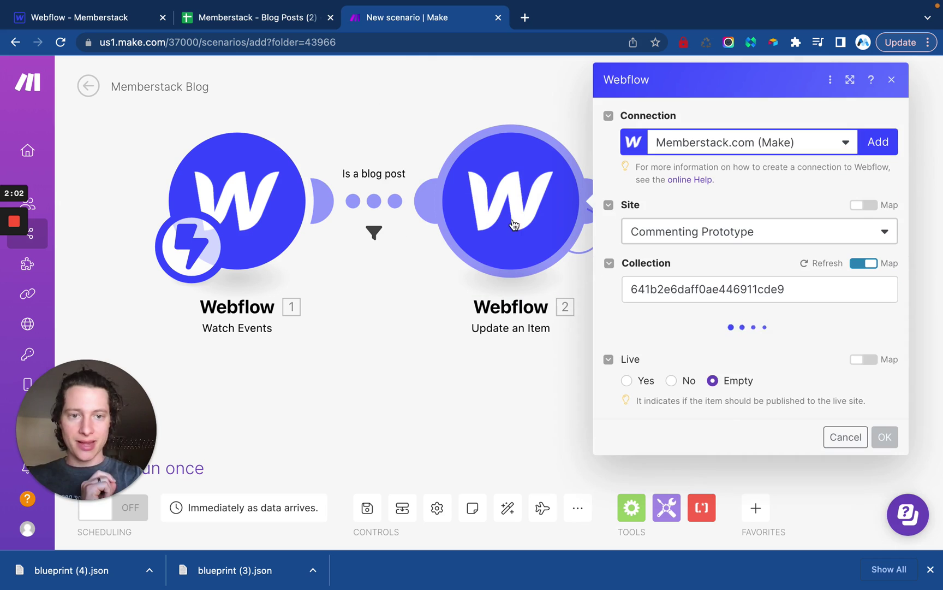
left_click(776, 230)
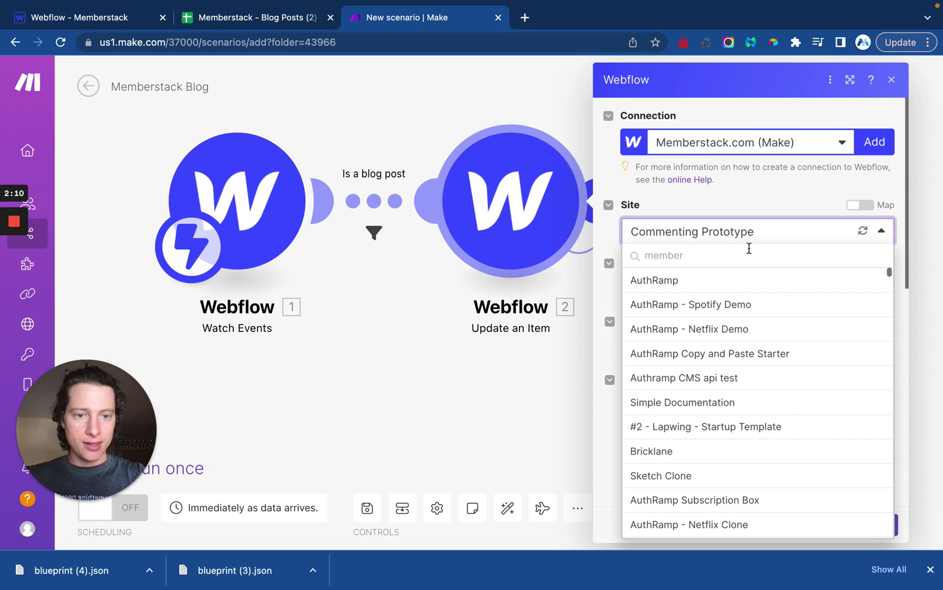
type("memberstack")
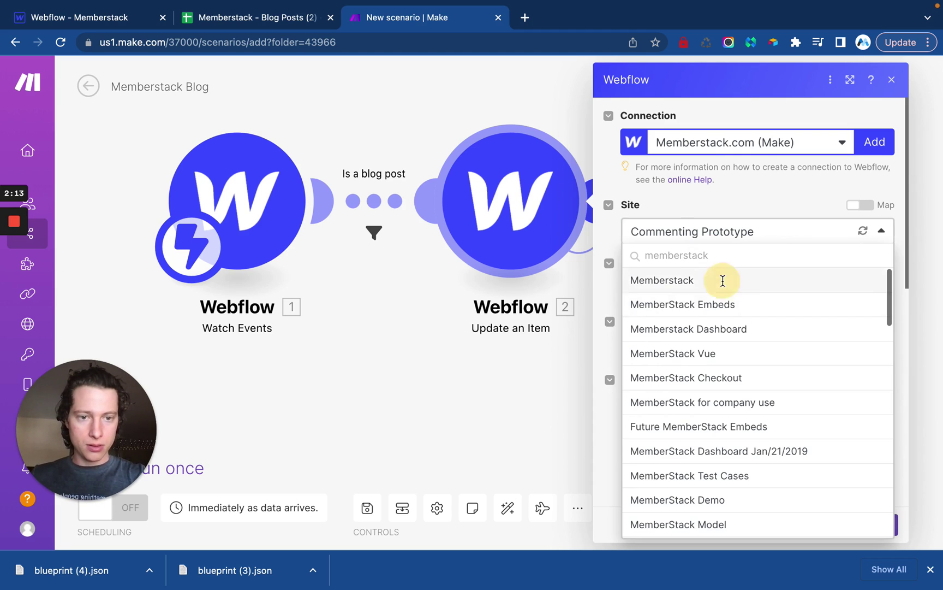
left_click(720, 279)
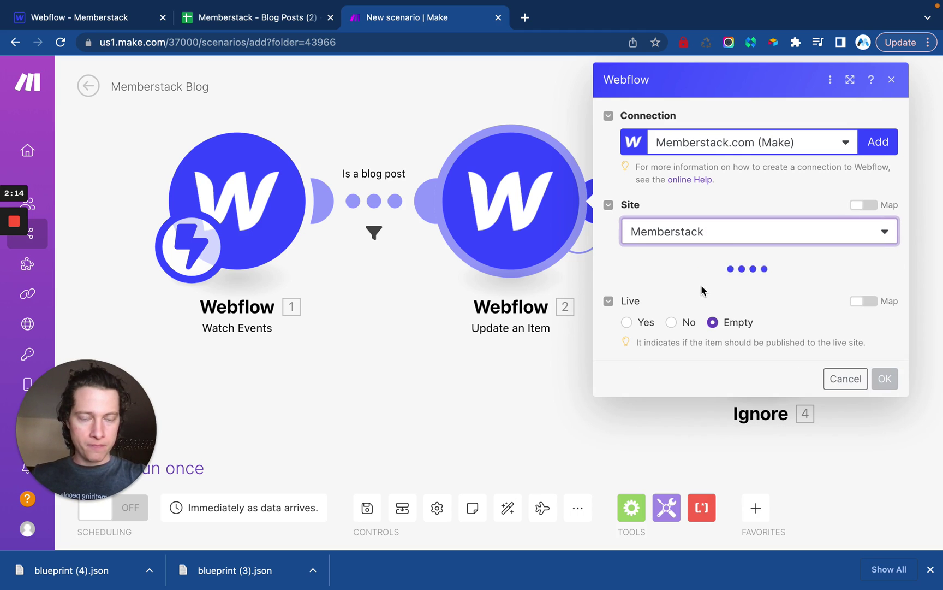
Set the module's collection to the pasted Blog Posts collection ID and reload its fields
left_click(705, 288)
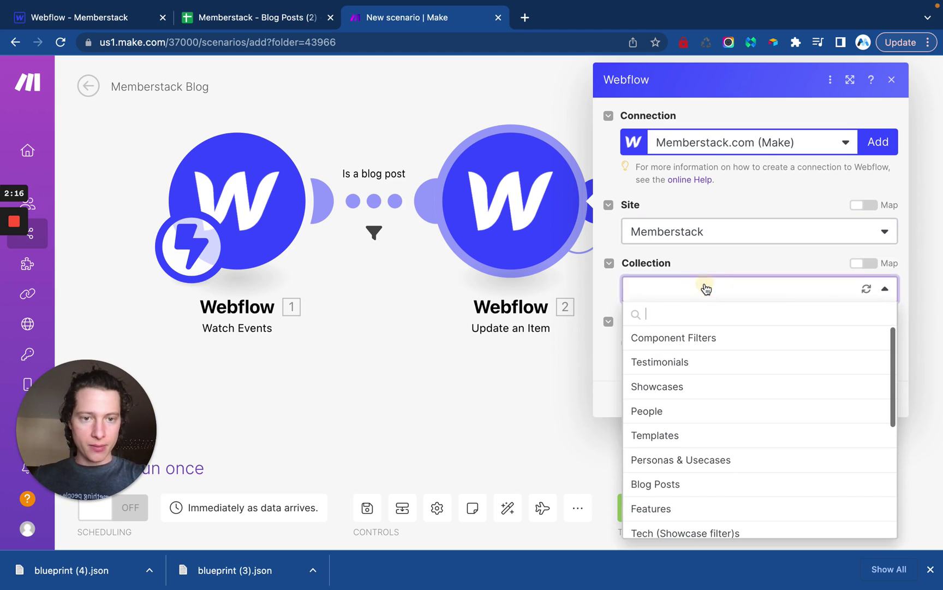
key("ctrl+v")
left_click(873, 264)
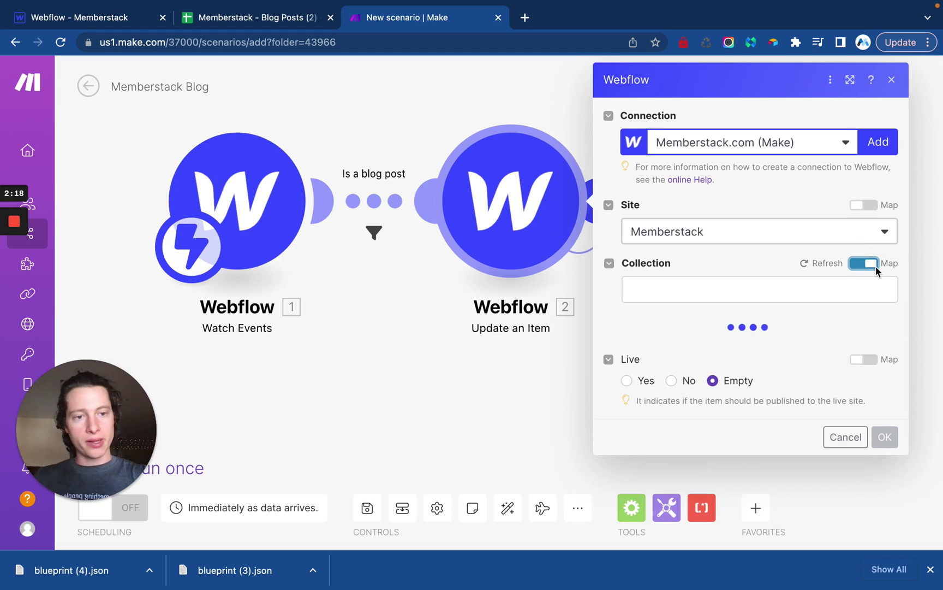
left_click(706, 290)
key("ctrl+v")
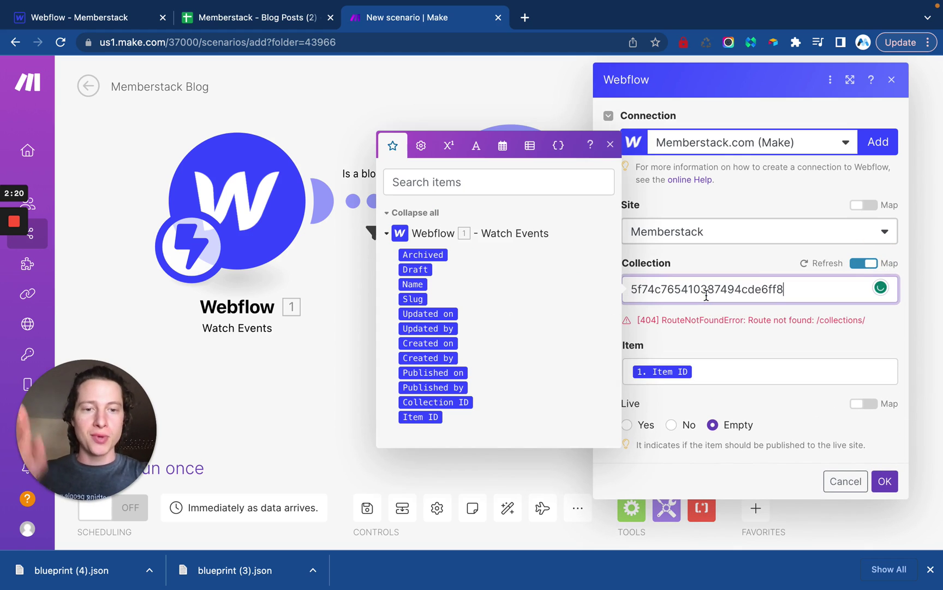
left_click(746, 272)
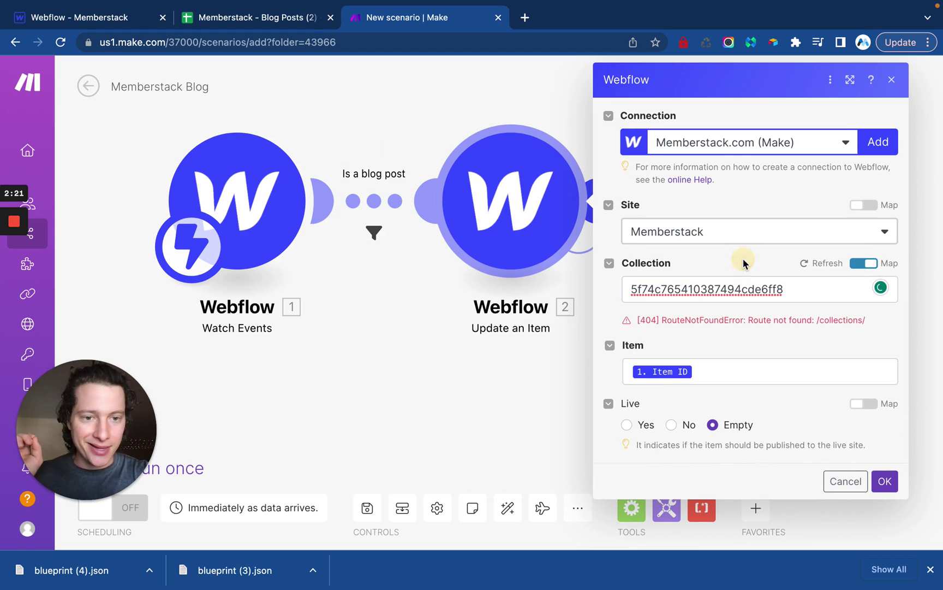
left_click(813, 271)
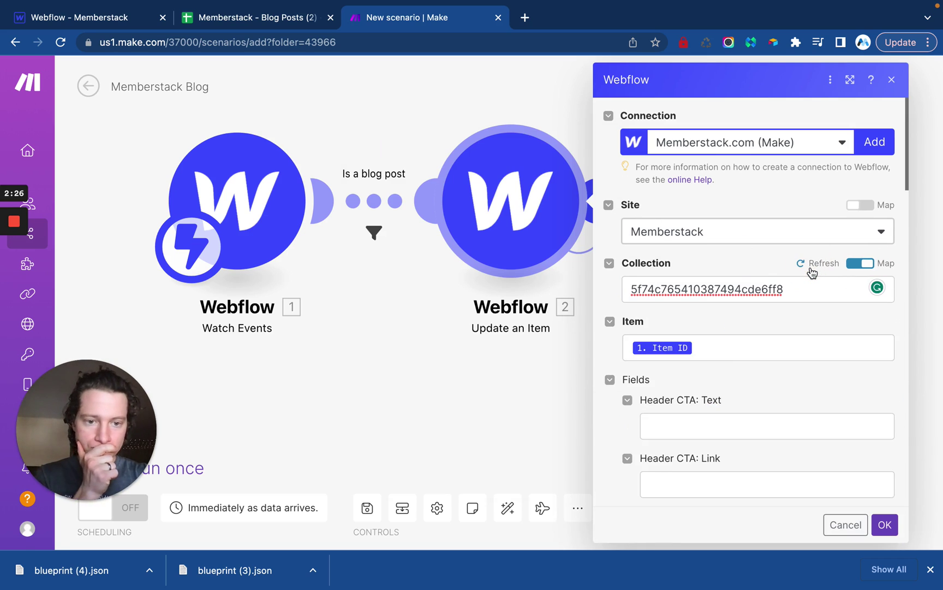
scroll(812, 271, "down", 3)
scroll(811, 271, "down", 3)
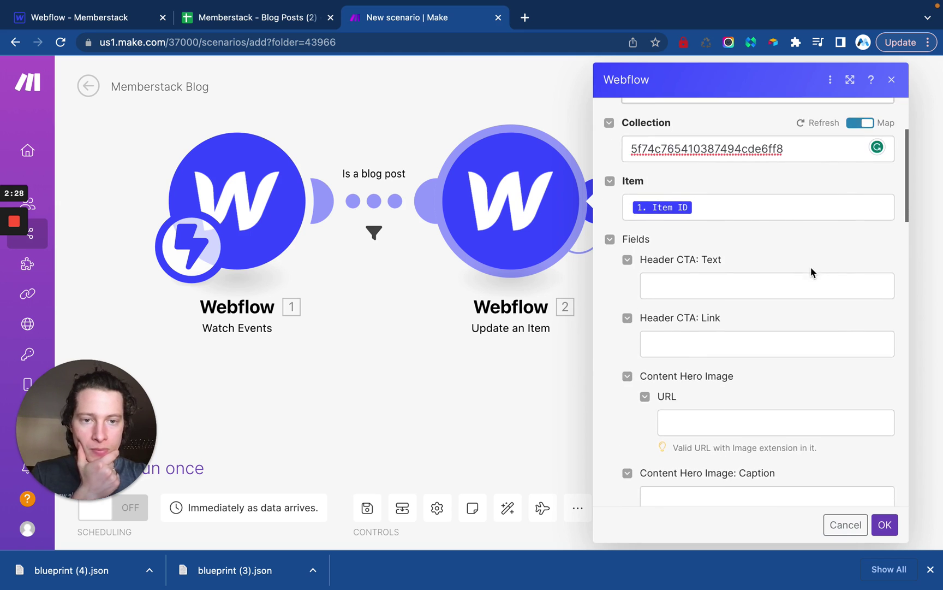
scroll(810, 268, "up", 2)
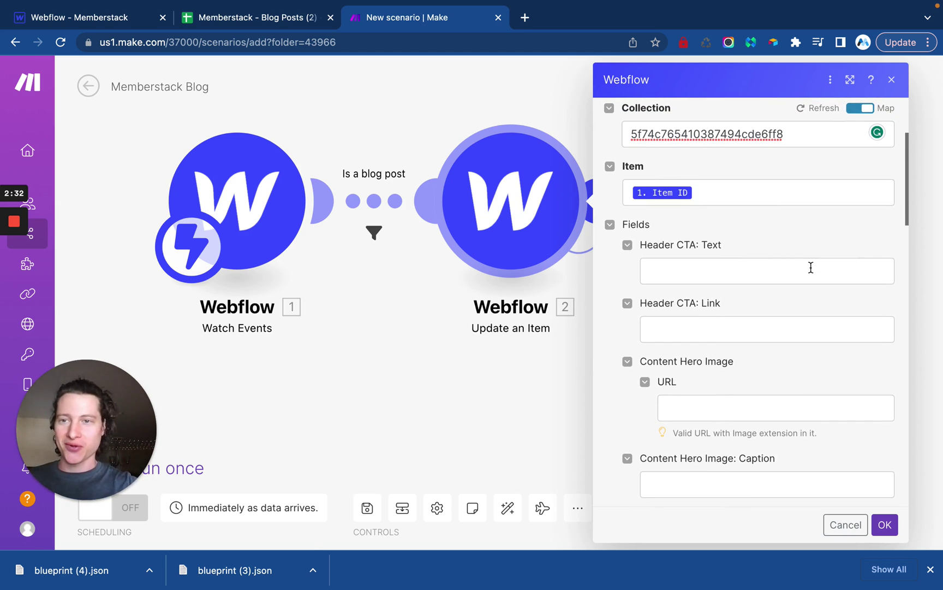
left_click(137, 18)
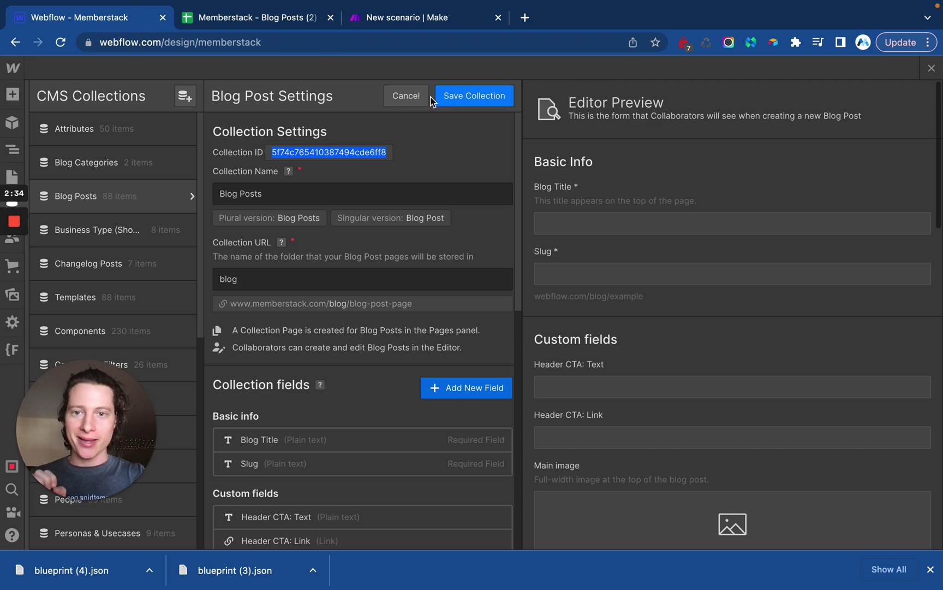
Close the collection settings and publish the Webflow site to the selected domains
left_click(421, 96)
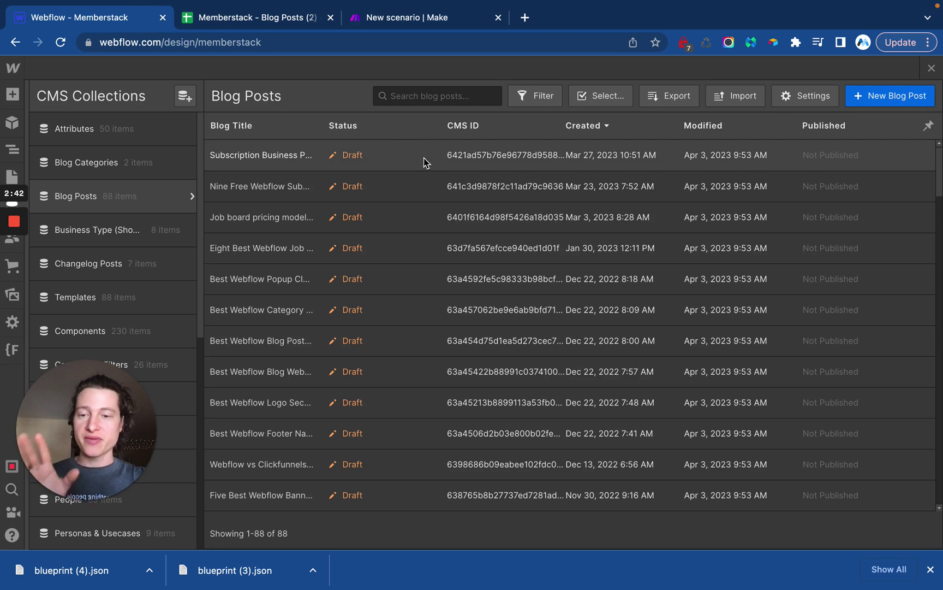
left_click(930, 69)
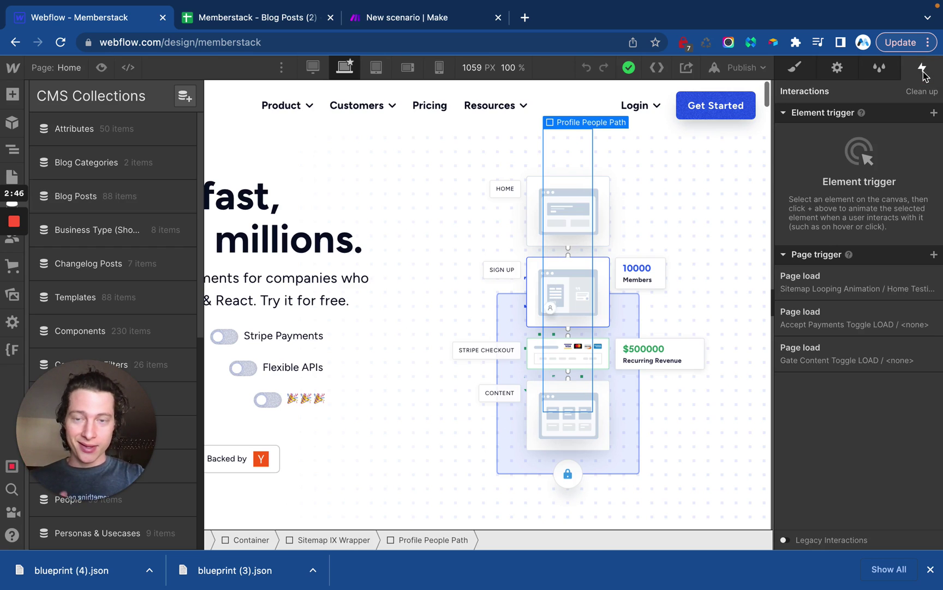
left_click(735, 72)
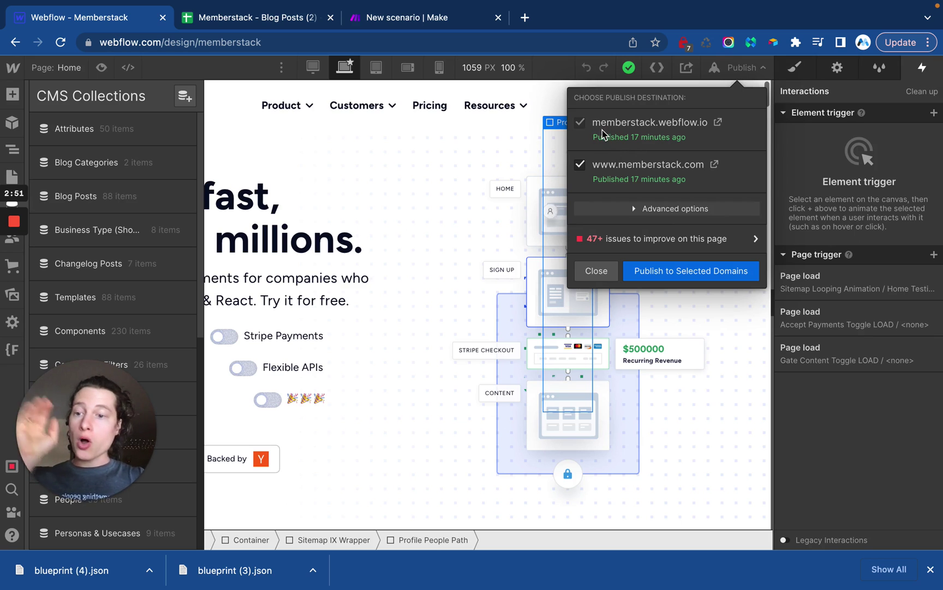
left_click(670, 269)
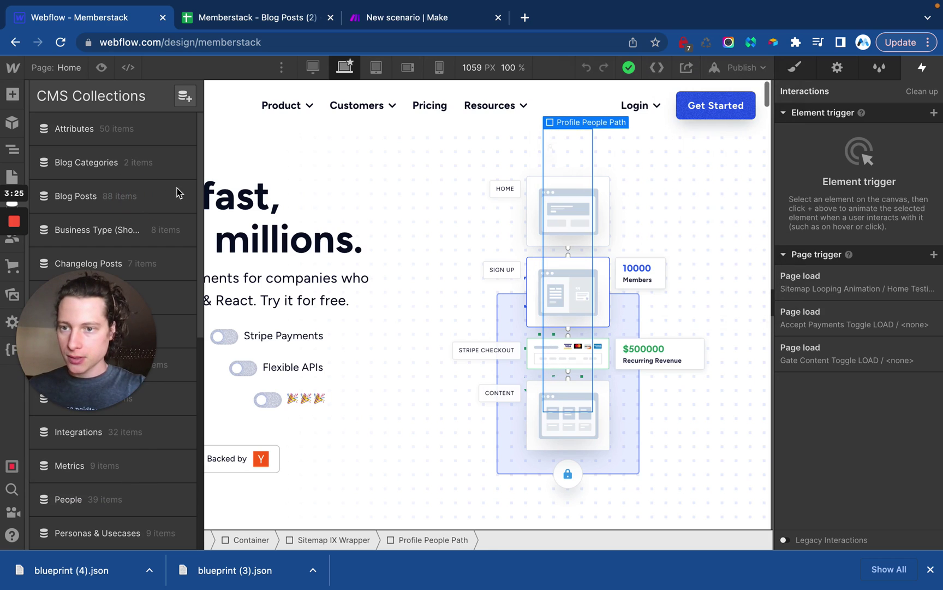
left_click(200, 194)
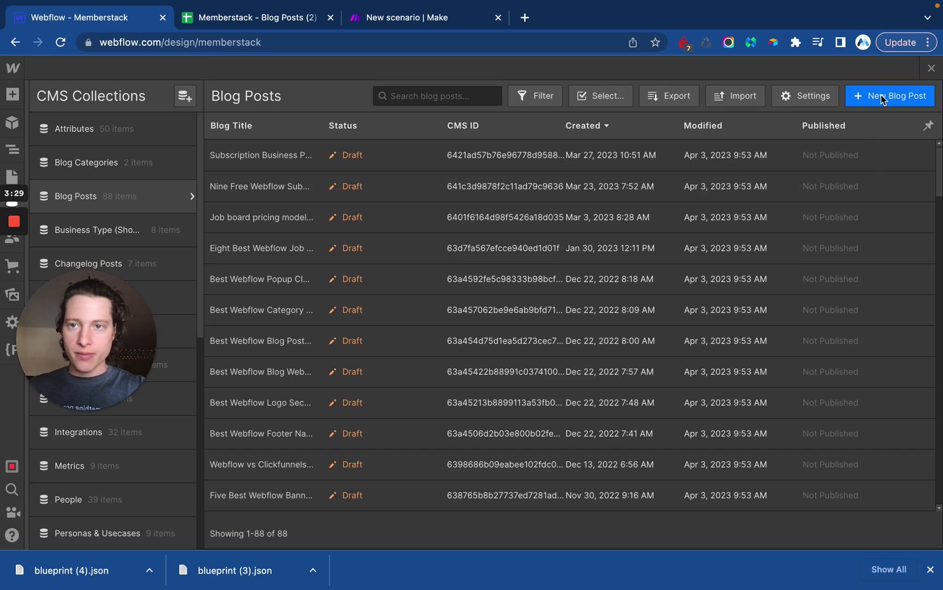
left_click(396, 20)
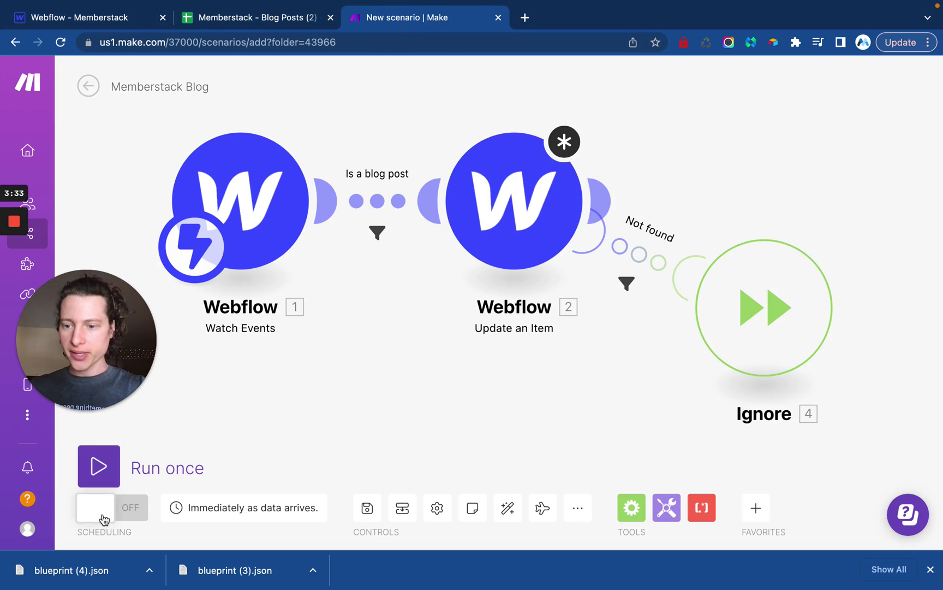
Turn on scheduling, dismiss the unsaved-changes warning and save the scenario
left_click(101, 498)
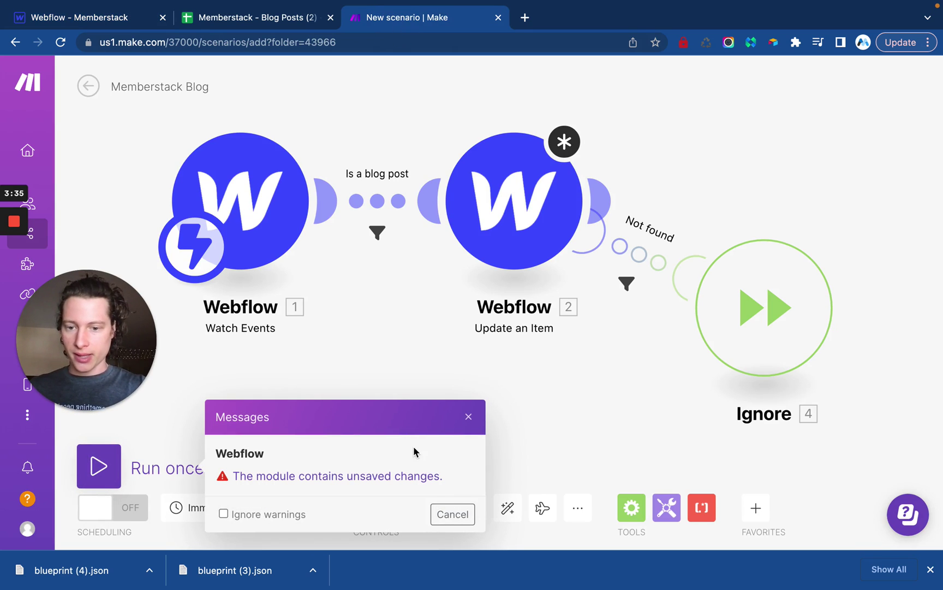
left_click(469, 417)
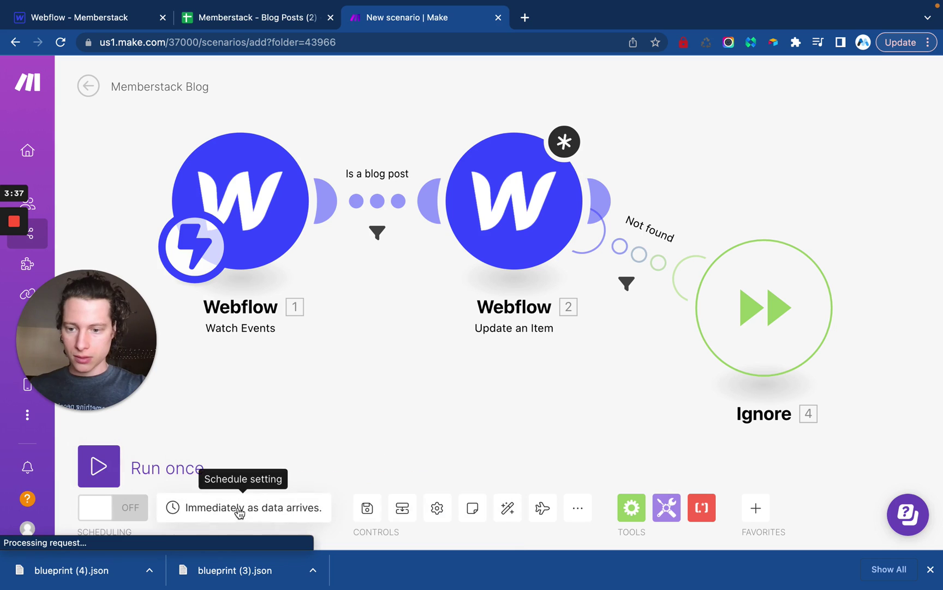
left_click(367, 507)
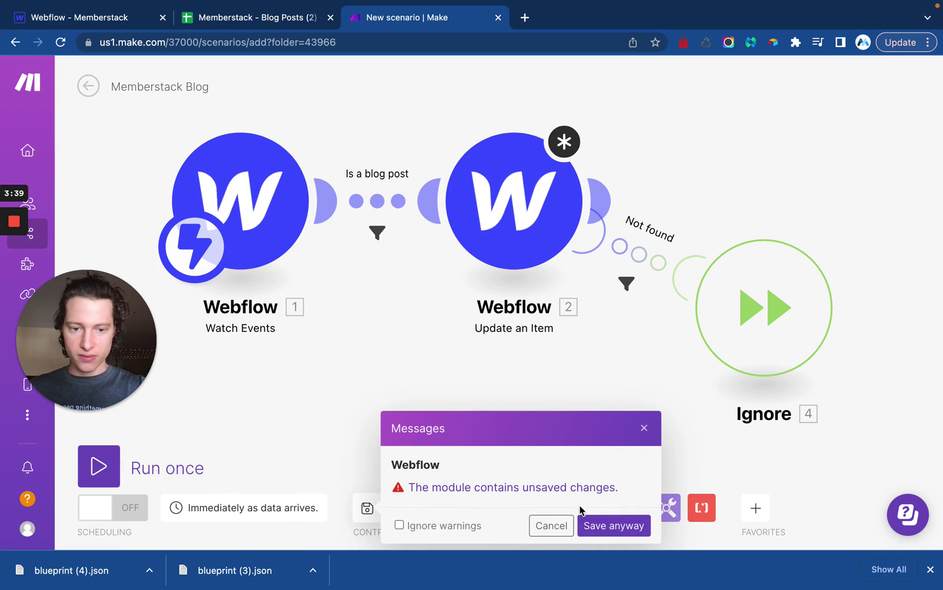
Fill Update an Item's Content Intro with 'asdfsdfdf', confirm the module, and run the scenario once
left_click(516, 200)
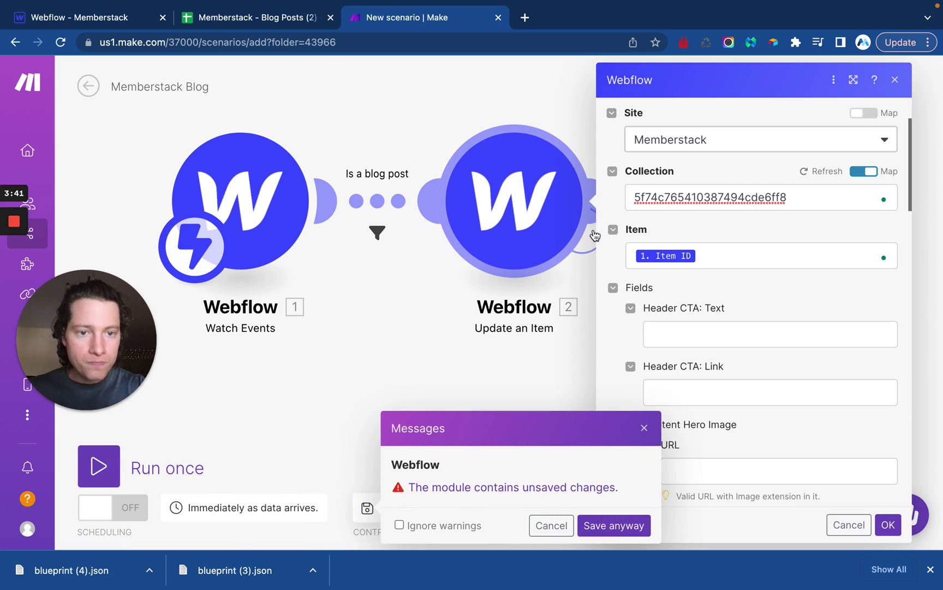
scroll(718, 301, "down", 5)
scroll(721, 300, "down", 3)
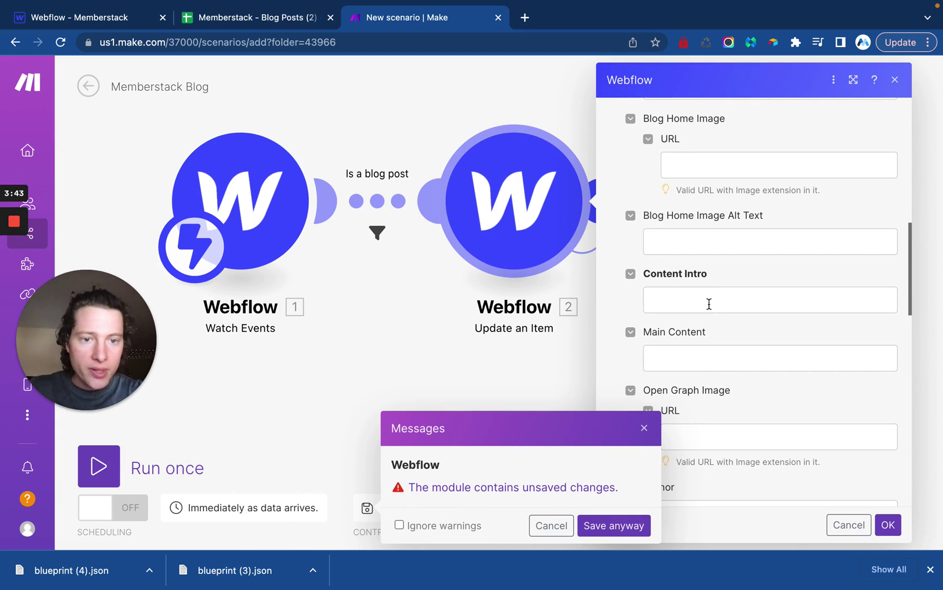
left_click(708, 304)
type("asdfsdfdf")
left_click(748, 268)
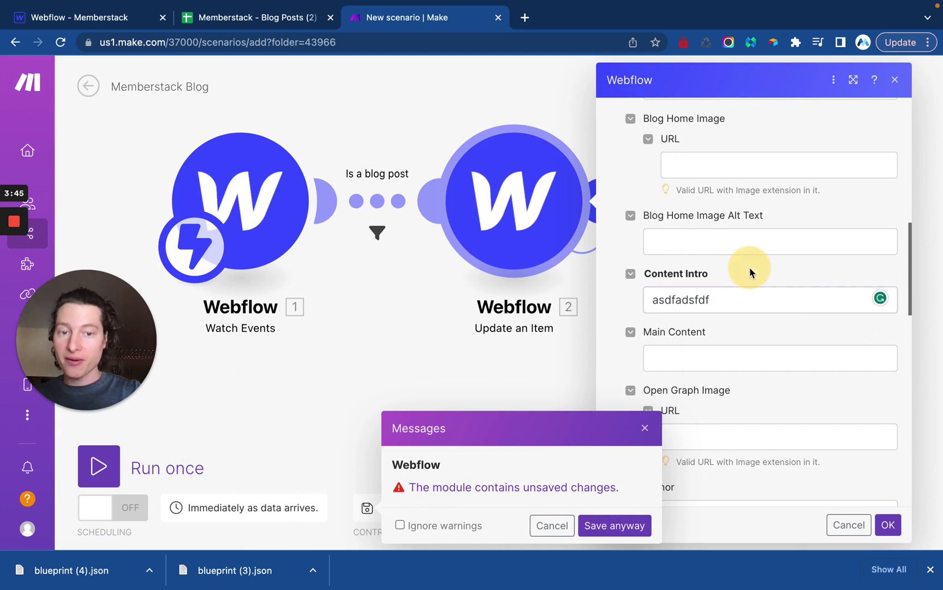
scroll(769, 289, "down", 10)
scroll(794, 304, "down", 3)
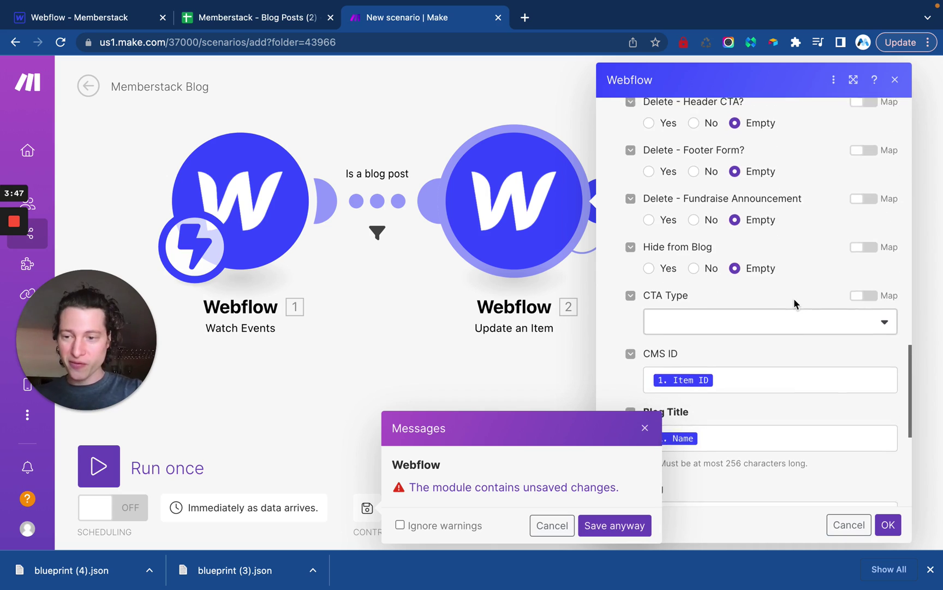
left_click(645, 429)
scroll(762, 411, "down", 5)
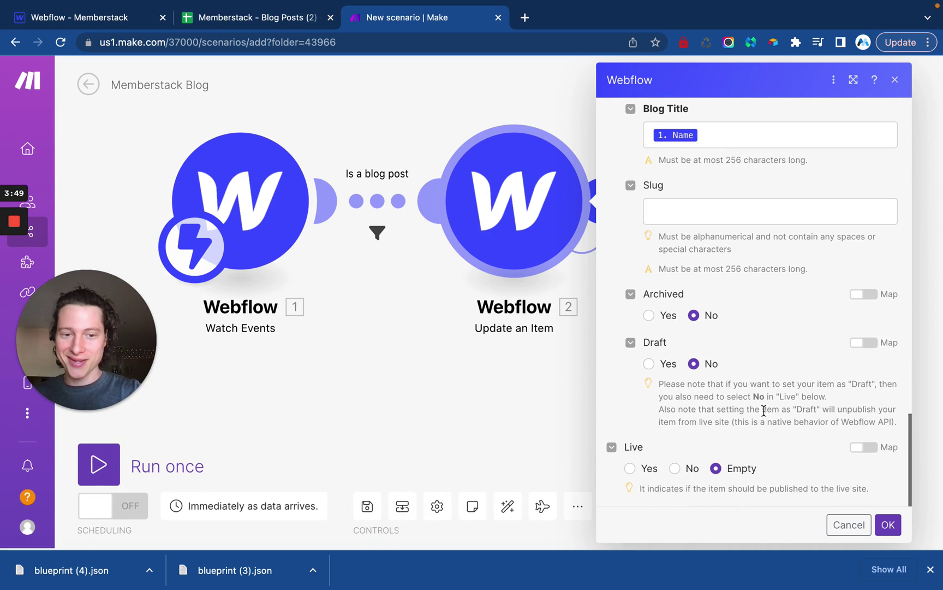
left_click(889, 525)
left_click(98, 466)
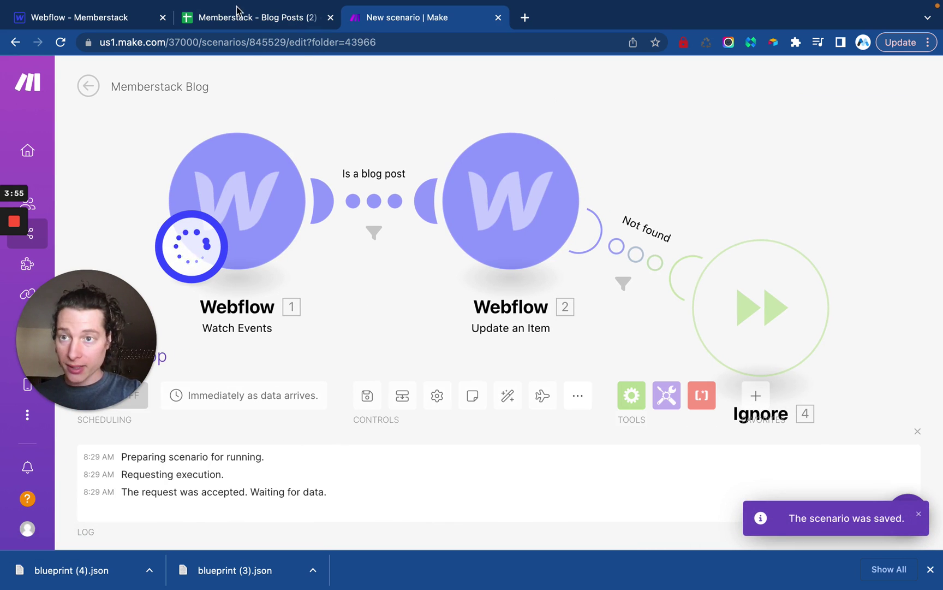
Create a Webflow blog post titled 'Delete Me' with Content Intro 'asdfds'
left_click(121, 26)
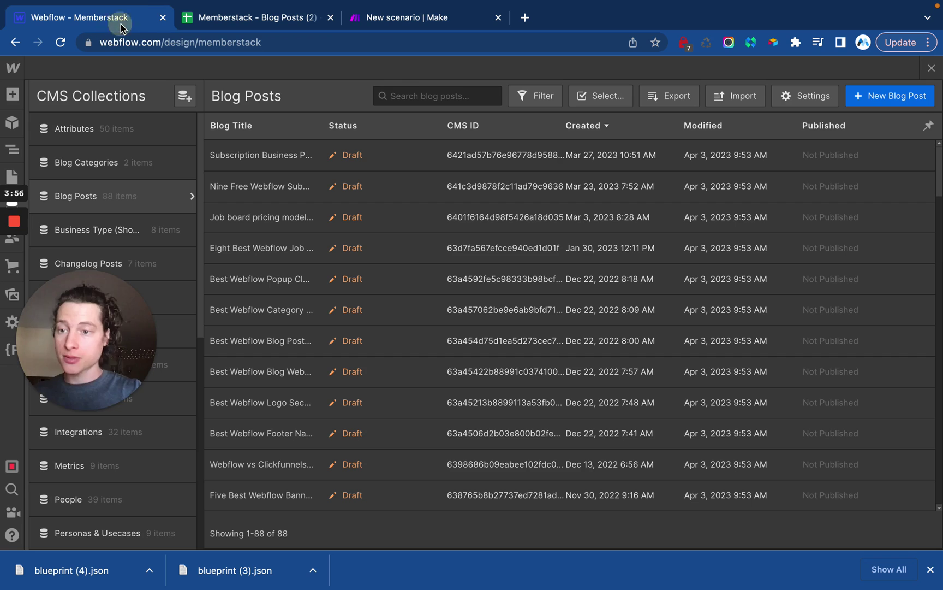
left_click(889, 98)
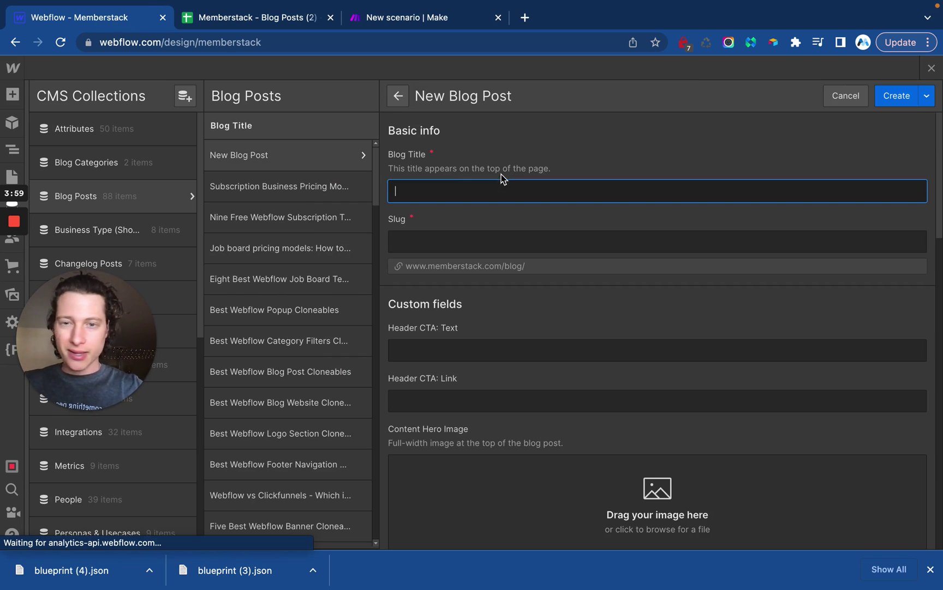
type("Delete Me")
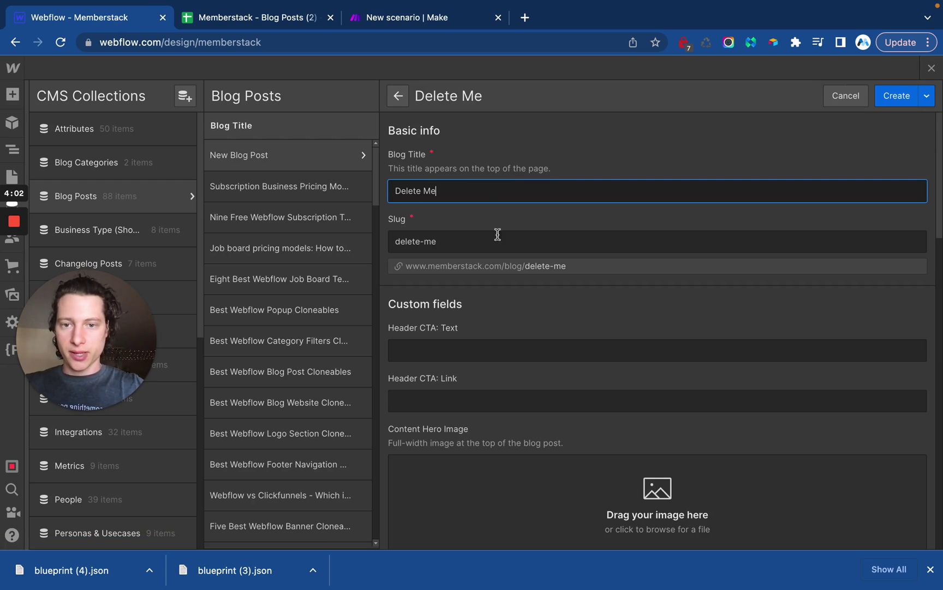
scroll(545, 267, "down", 20)
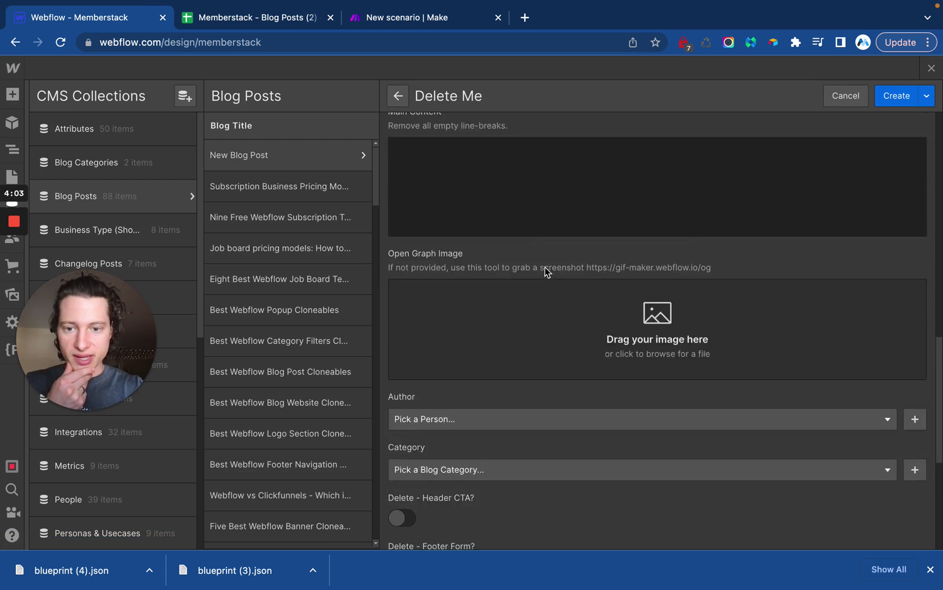
scroll(537, 282, "up", 10)
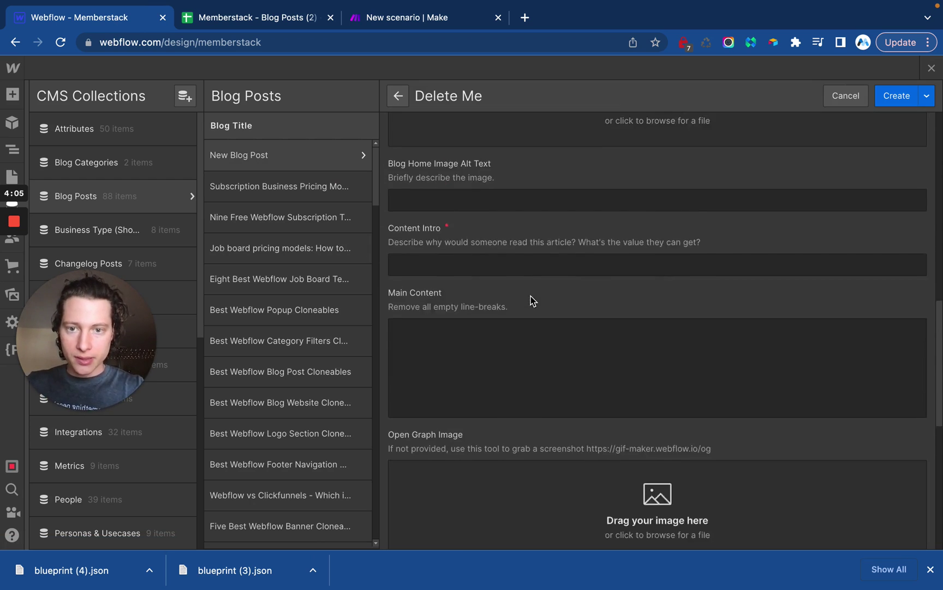
left_click(493, 307)
type("asdfdsf")
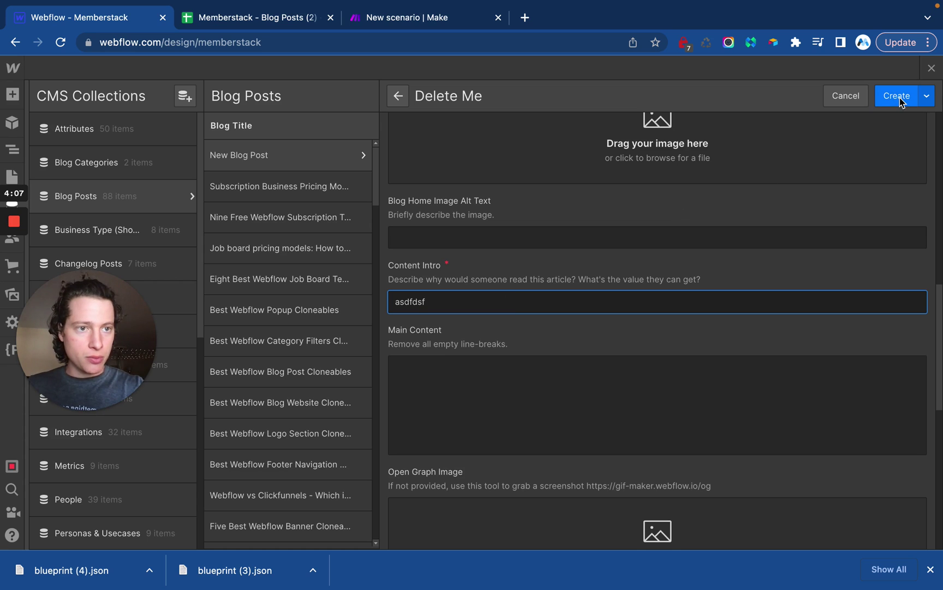
left_click(897, 96)
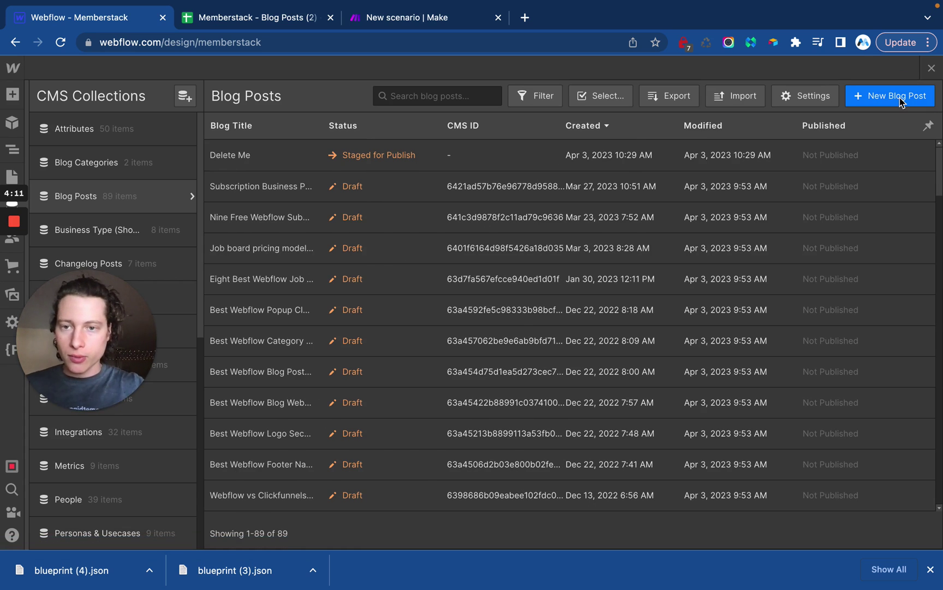
Check the Make run results against the Webflow Blog Posts list and the blog posts spreadsheet
left_click(441, 15)
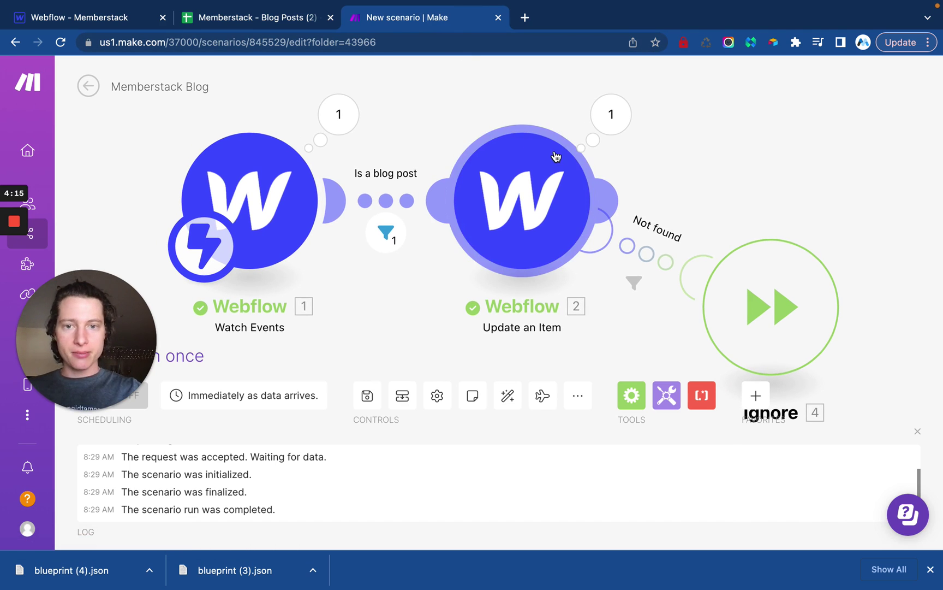
left_click(104, 18)
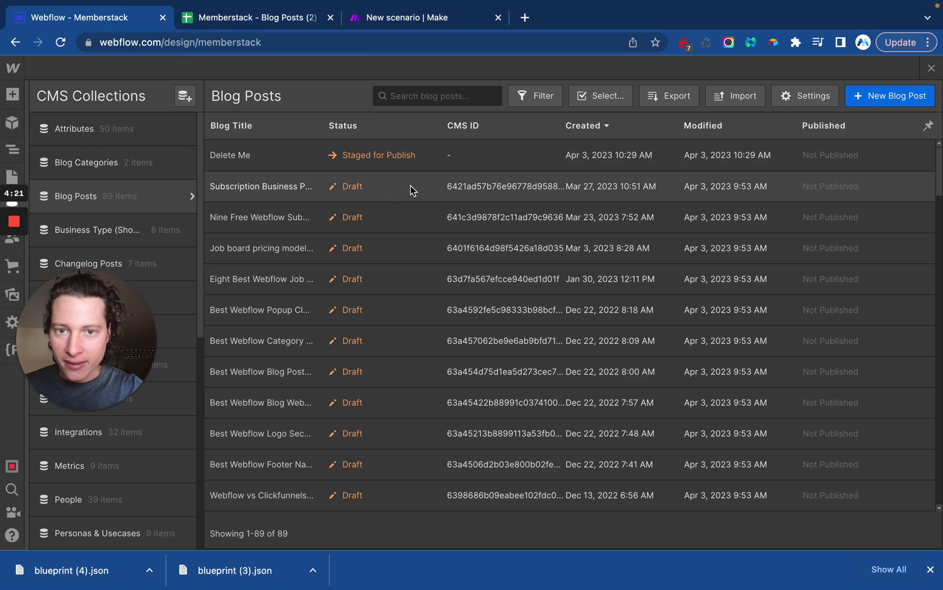
left_click(267, 16)
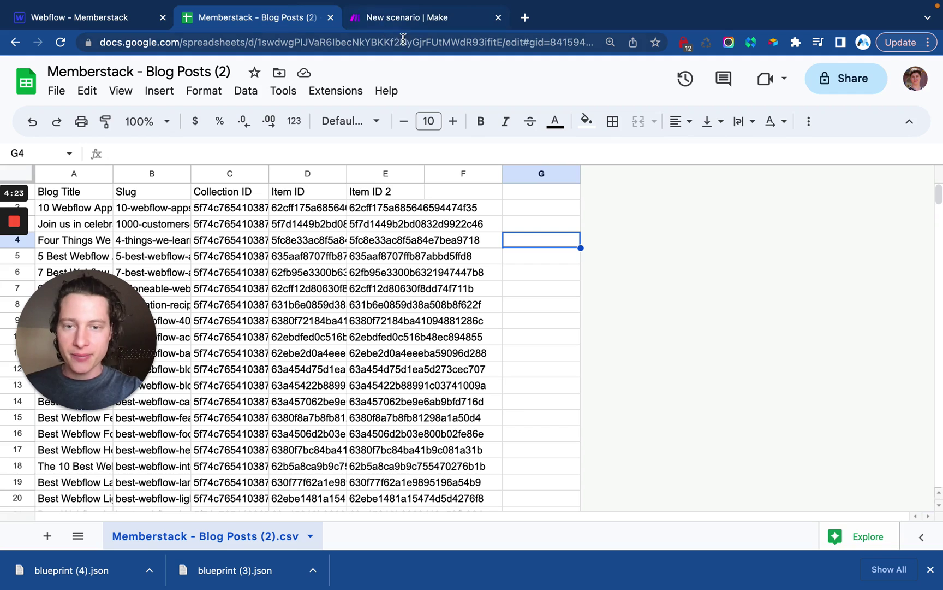
left_click(385, 22)
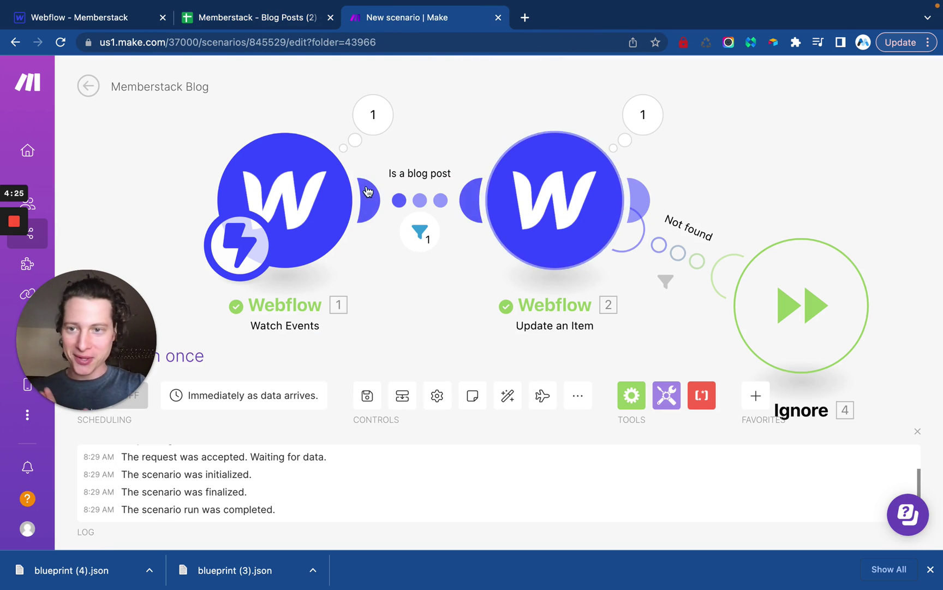
Map the Update an Item module's Item field to the trigger's Item ID
left_click(563, 208)
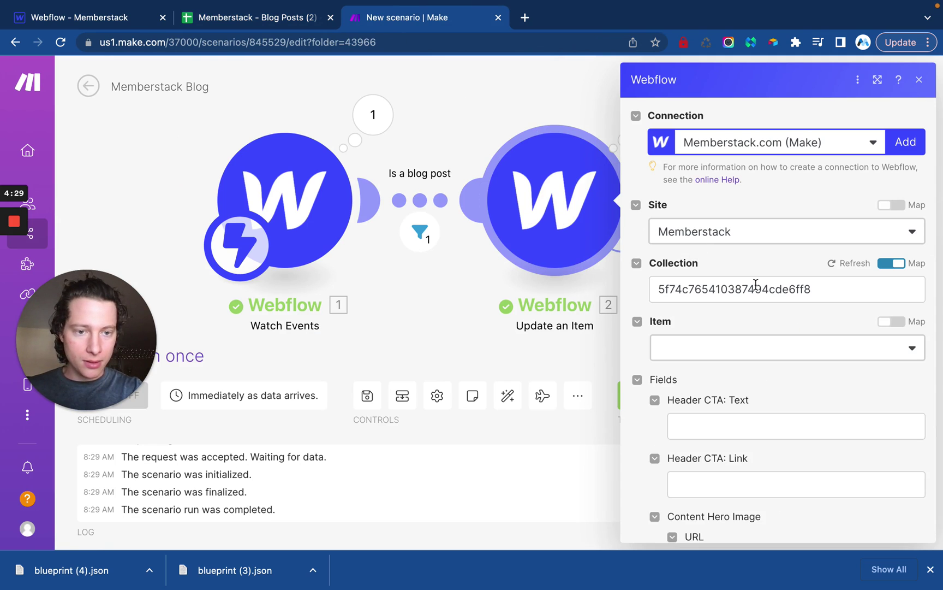
scroll(754, 316, "down", 3)
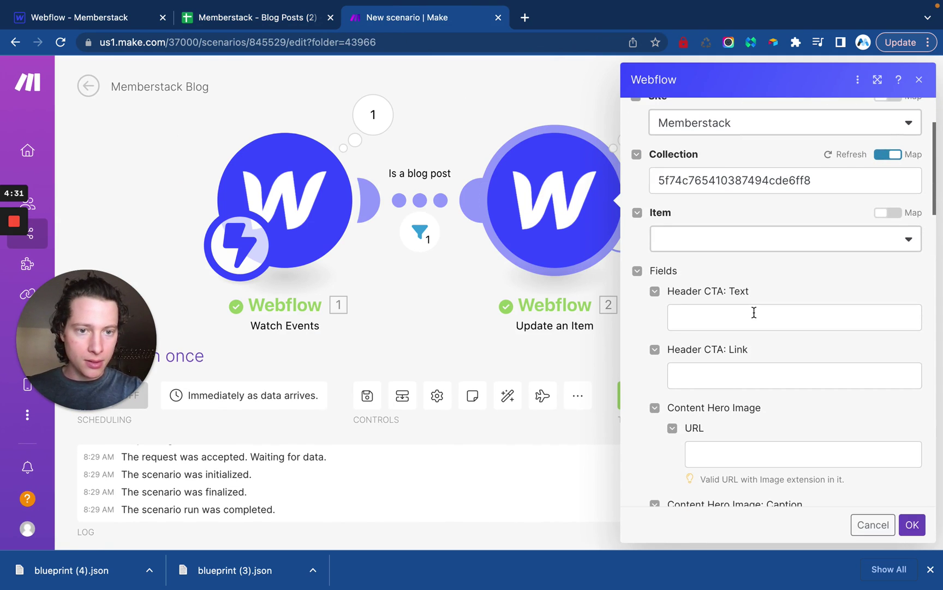
left_click(889, 213)
left_click(785, 237)
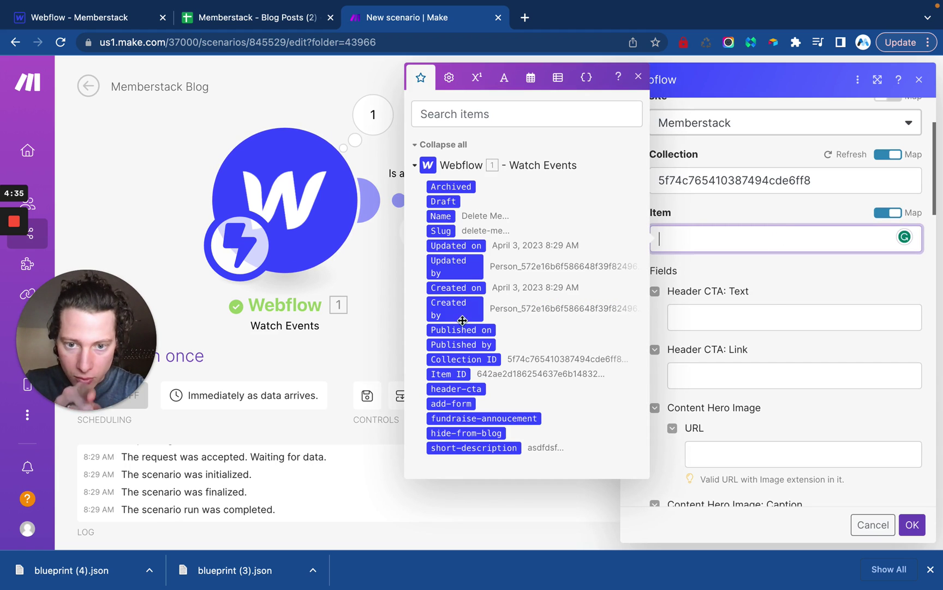
left_click(463, 374)
left_click(779, 288)
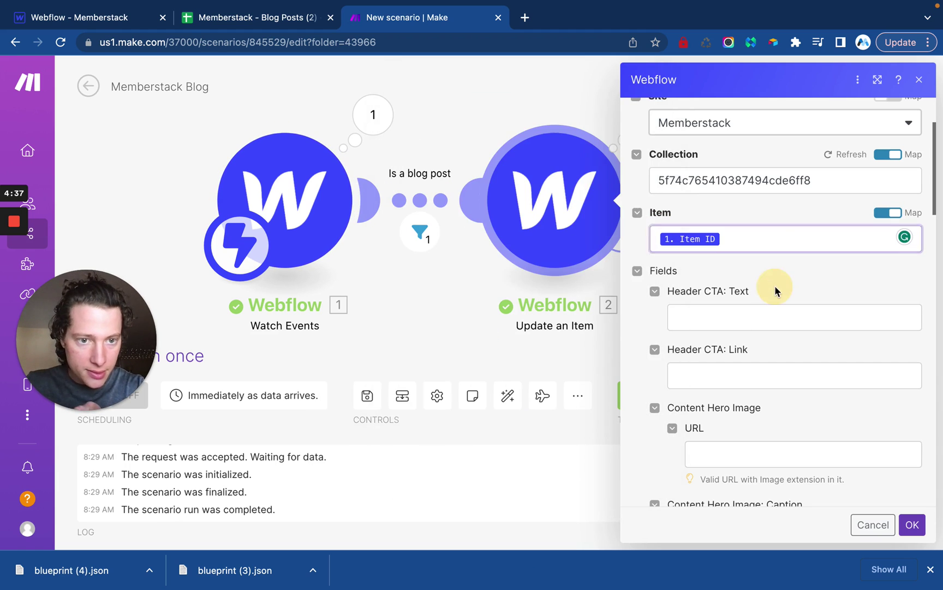
Map Content Intro to short-description, CMS ID to Item ID, and Blog Title to Name
scroll(775, 290, "down", 3)
scroll(775, 285, "down", 5)
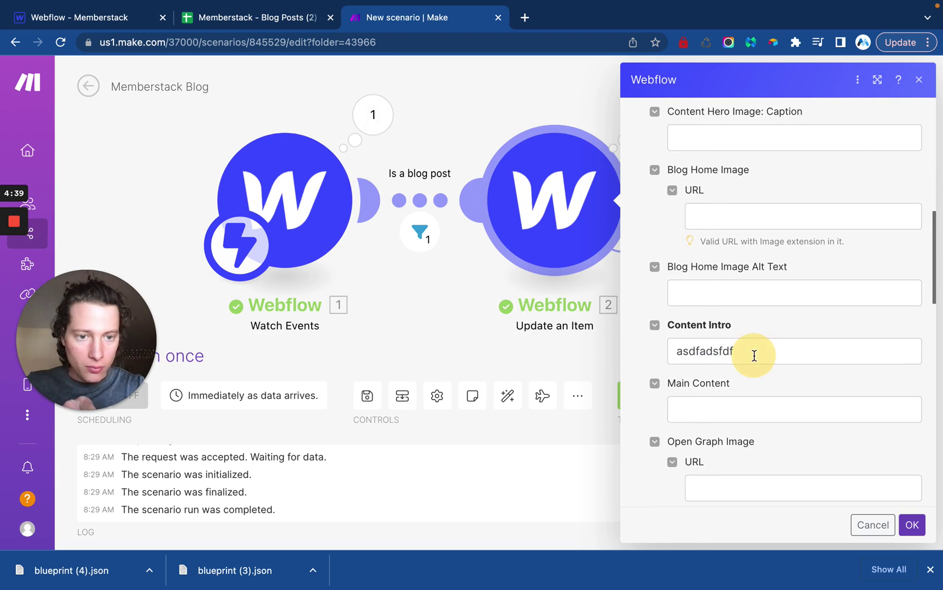
double_click(753, 352)
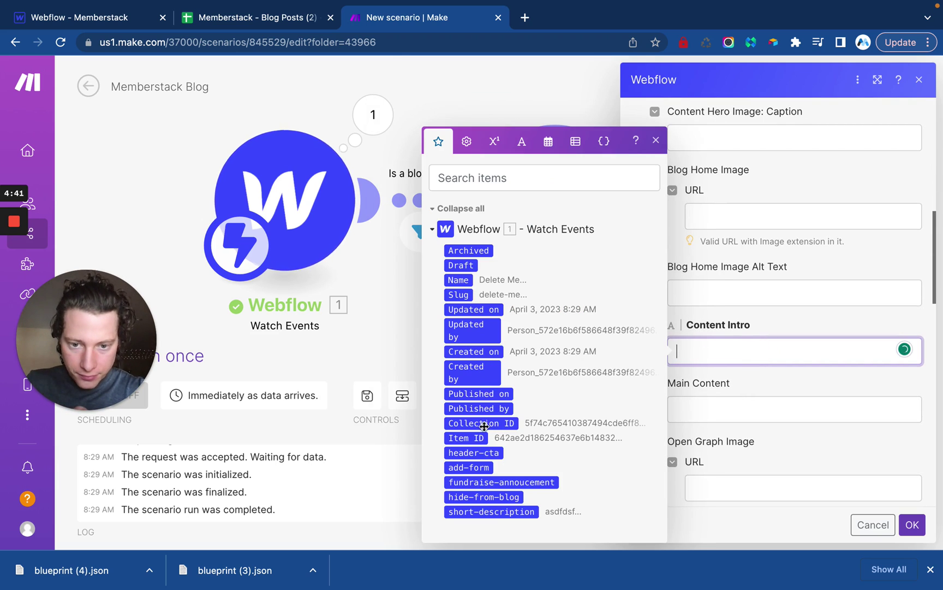
left_click_drag(491, 512, 723, 346)
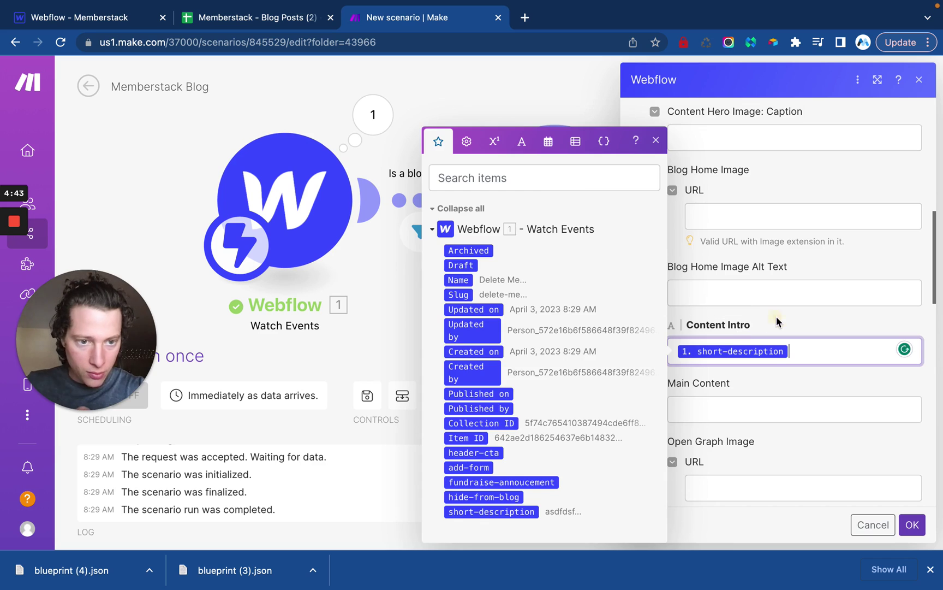
scroll(777, 321, "down", 10)
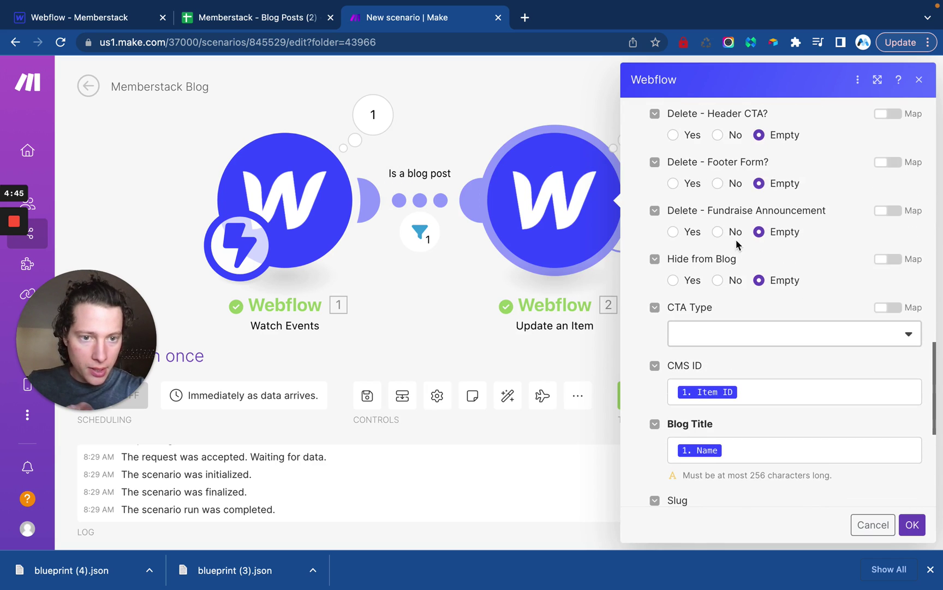
scroll(748, 251, "down", 3)
left_click(763, 270)
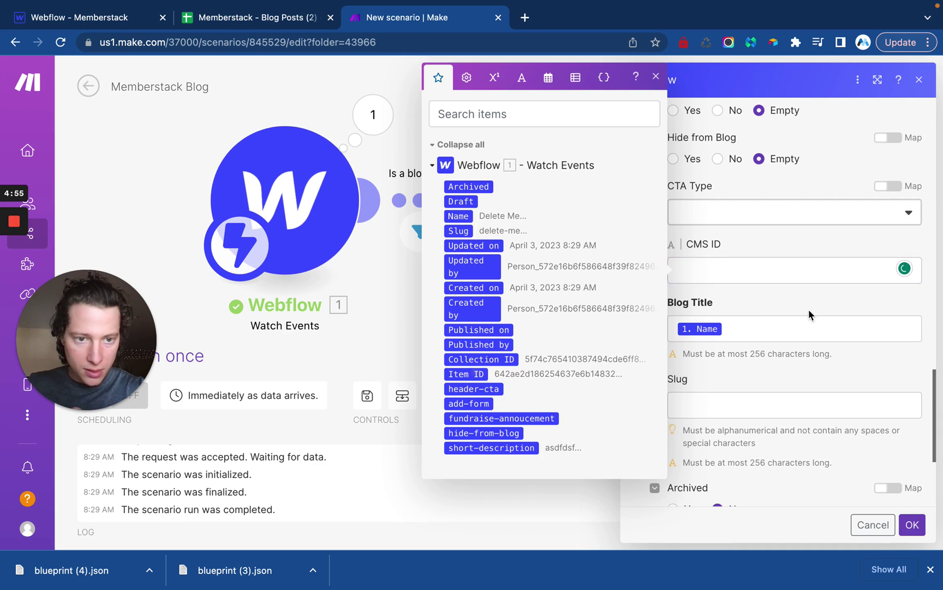
left_click(741, 332)
key("BackSpace")
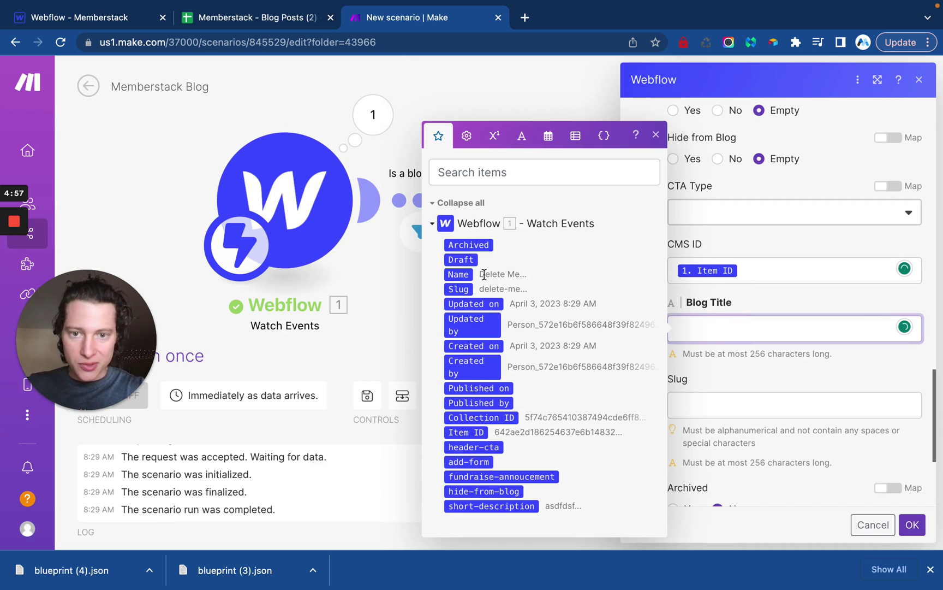
left_click(459, 274)
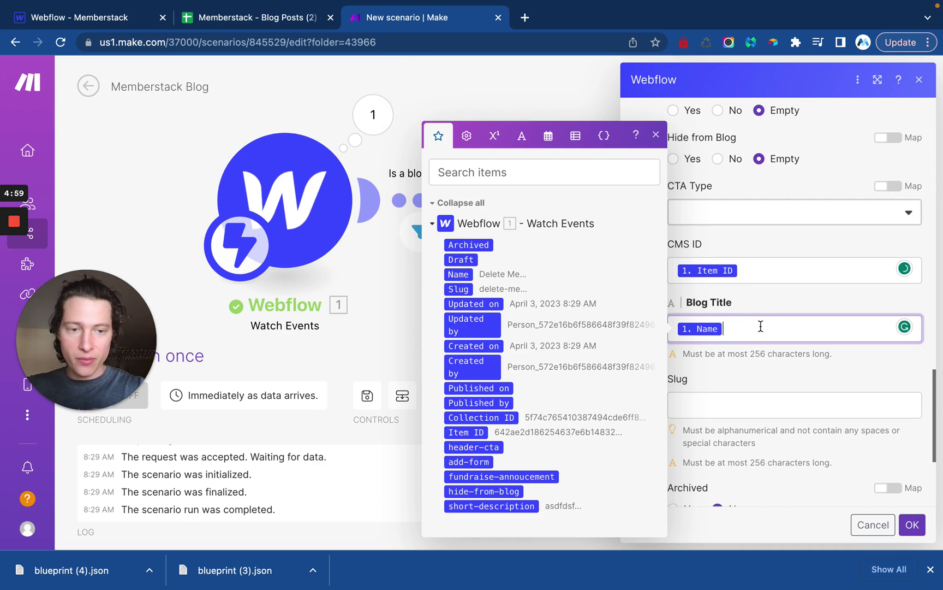
left_click(764, 301)
Confirm the module settings, save the scenario and switch its scheduling on
scroll(763, 300, "down", 3)
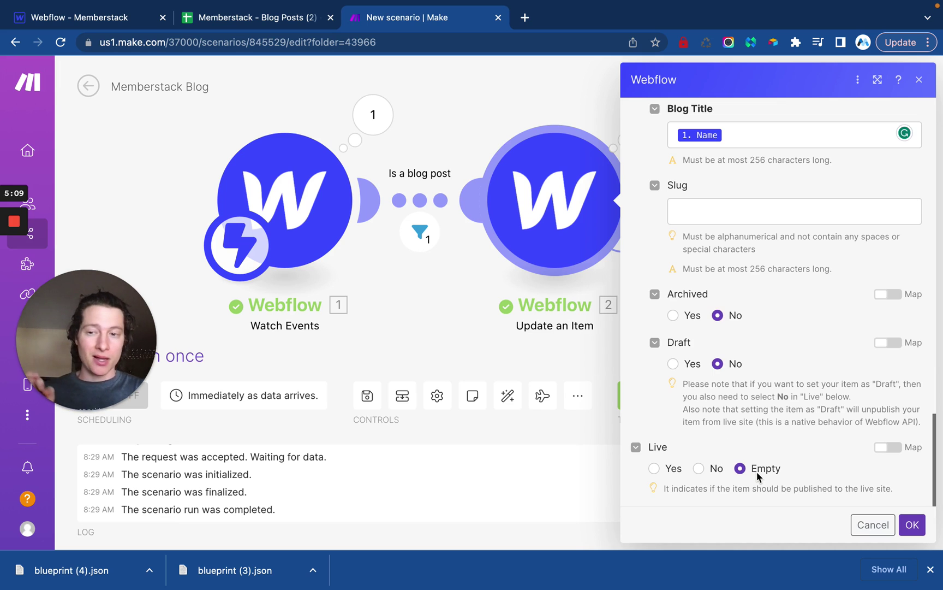
left_click(912, 524)
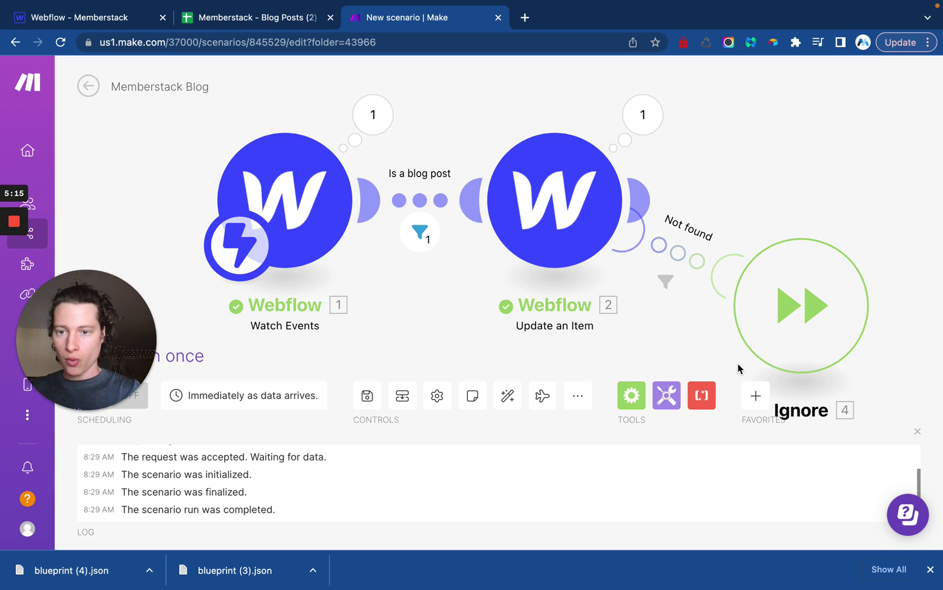
left_click(368, 396)
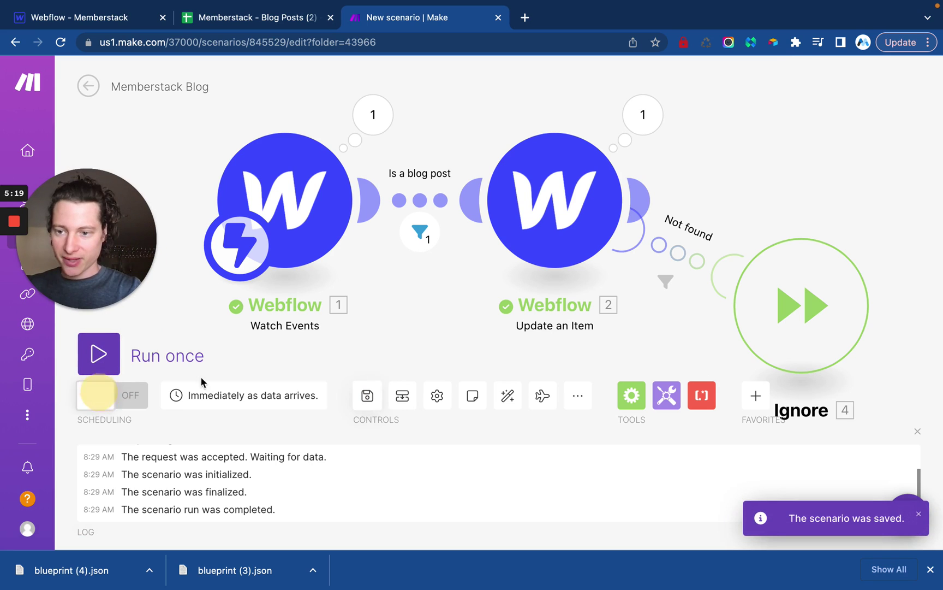
left_click(93, 397)
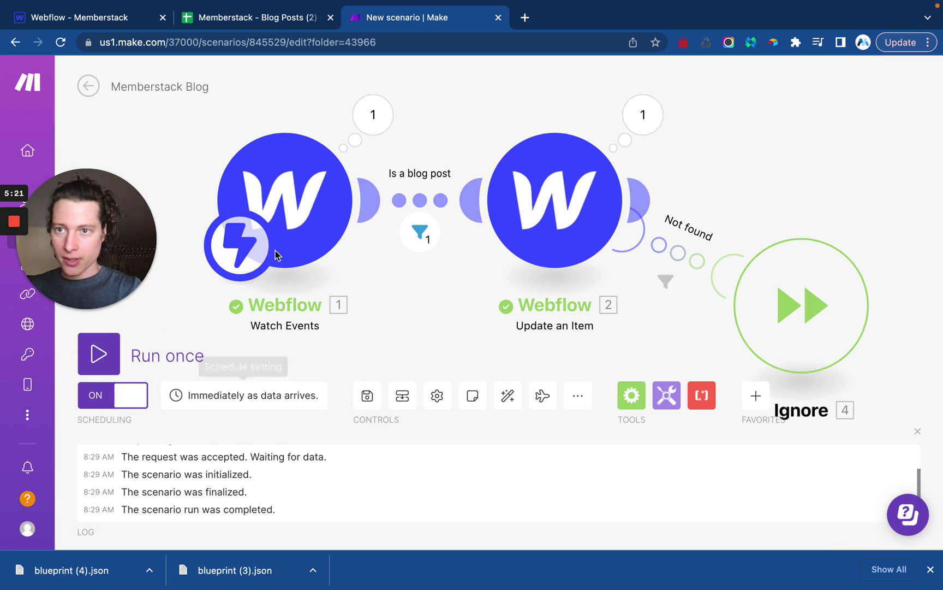
Create a Webflow blog post titled 'Also a Test' with Content Intro 'asdfasdfasdf'
left_click(87, 18)
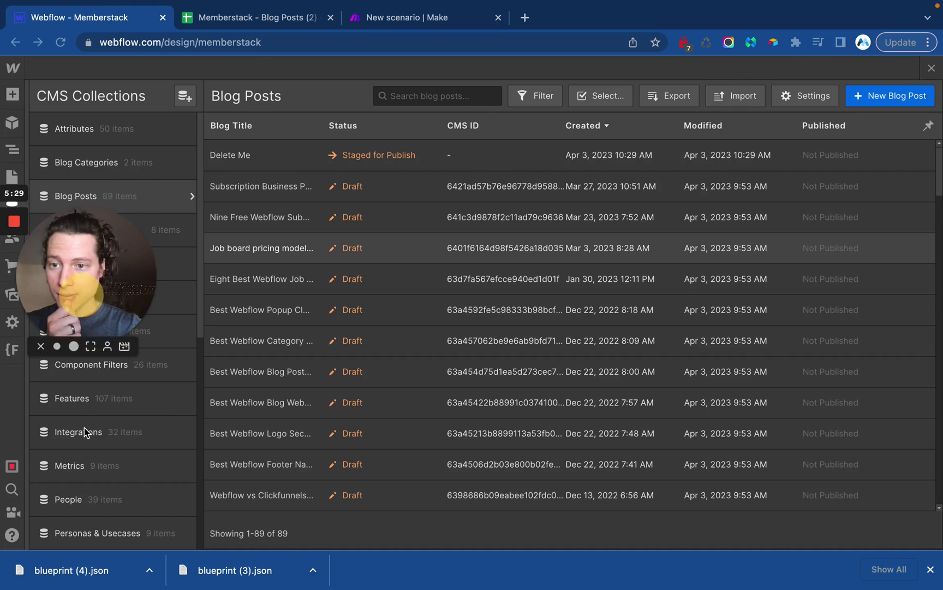
left_click(890, 96)
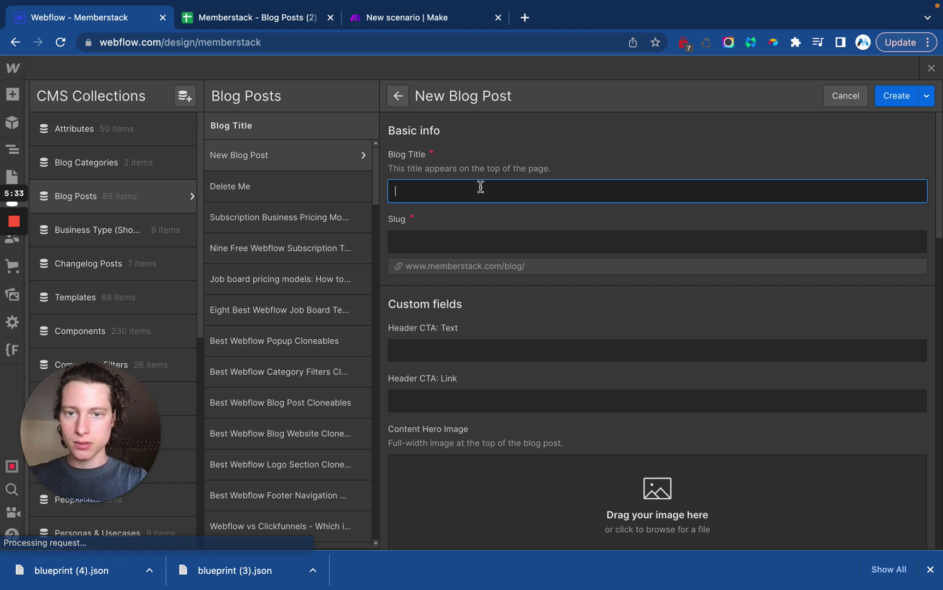
type("Alo")
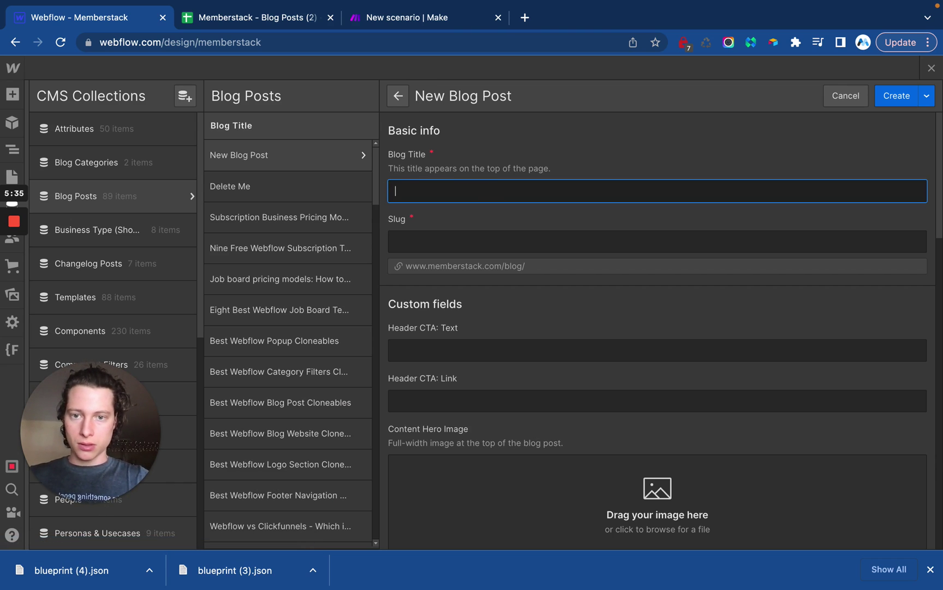
type("so a Test")
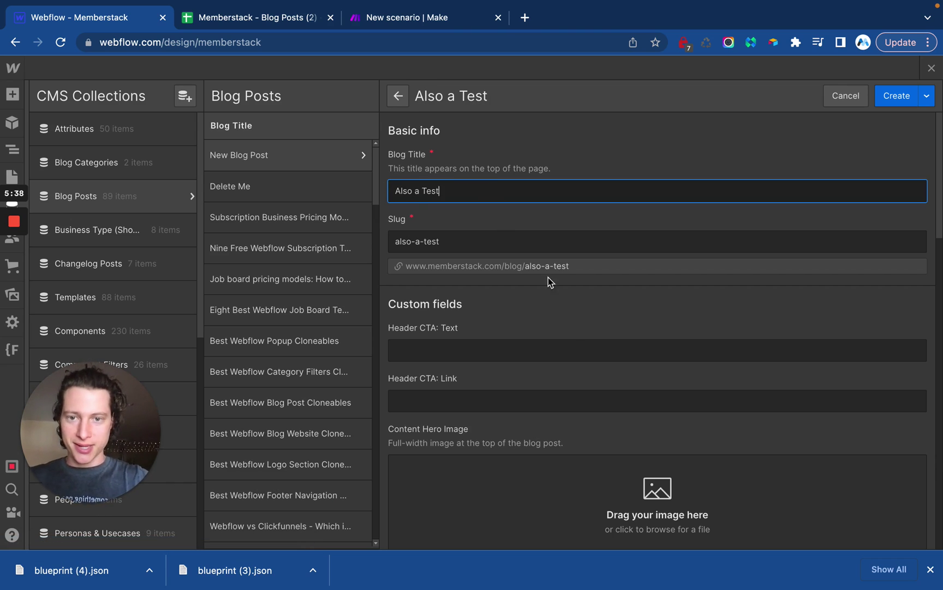
scroll(583, 329, "down", 7)
scroll(584, 329, "down", 4)
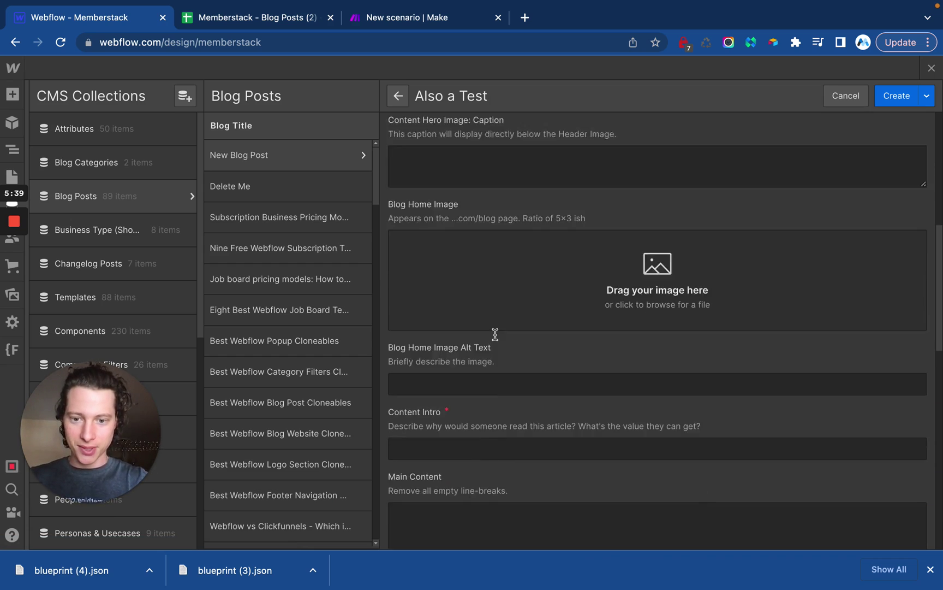
left_click(467, 309)
type("asdfasdfasdf")
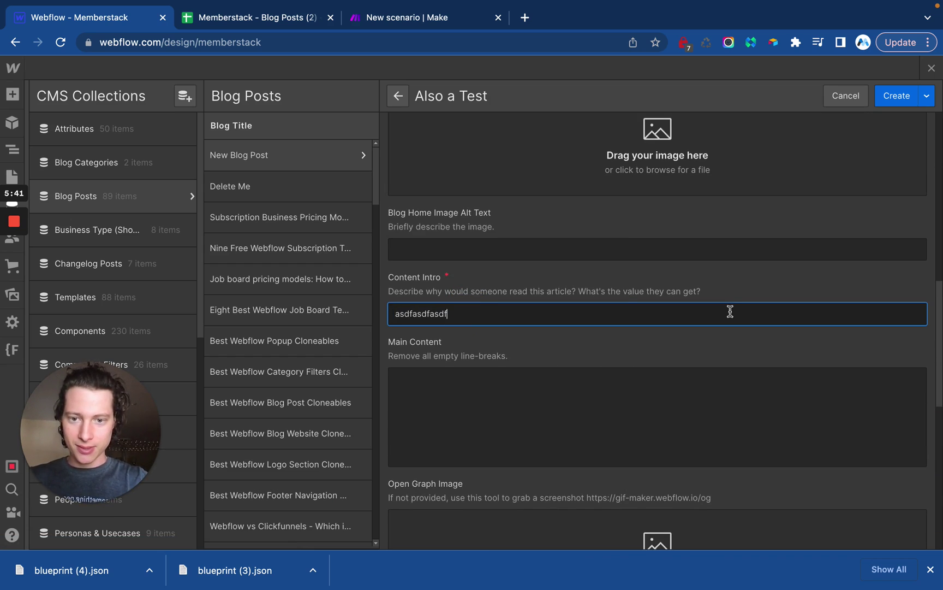
scroll(729, 311, "down", 9)
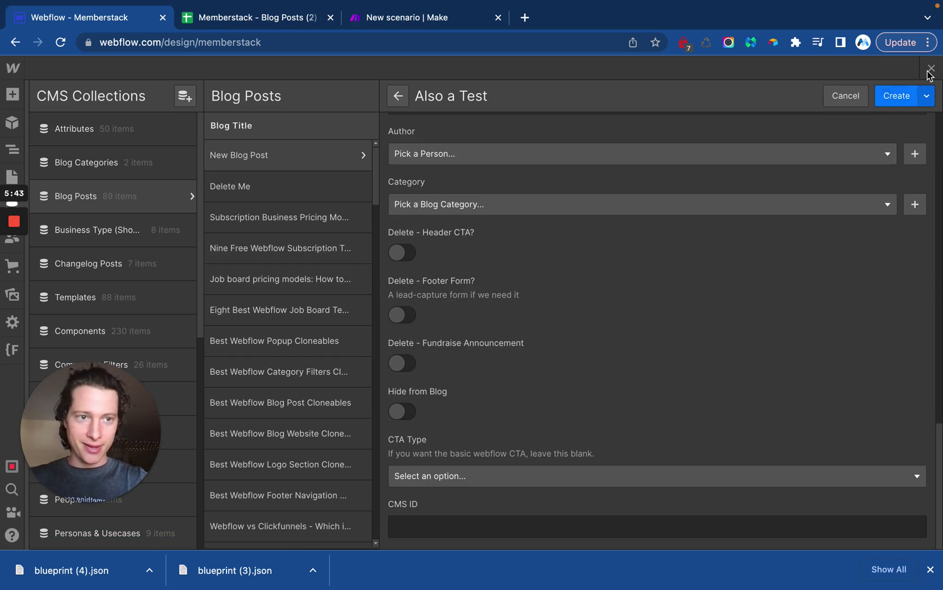
left_click(902, 96)
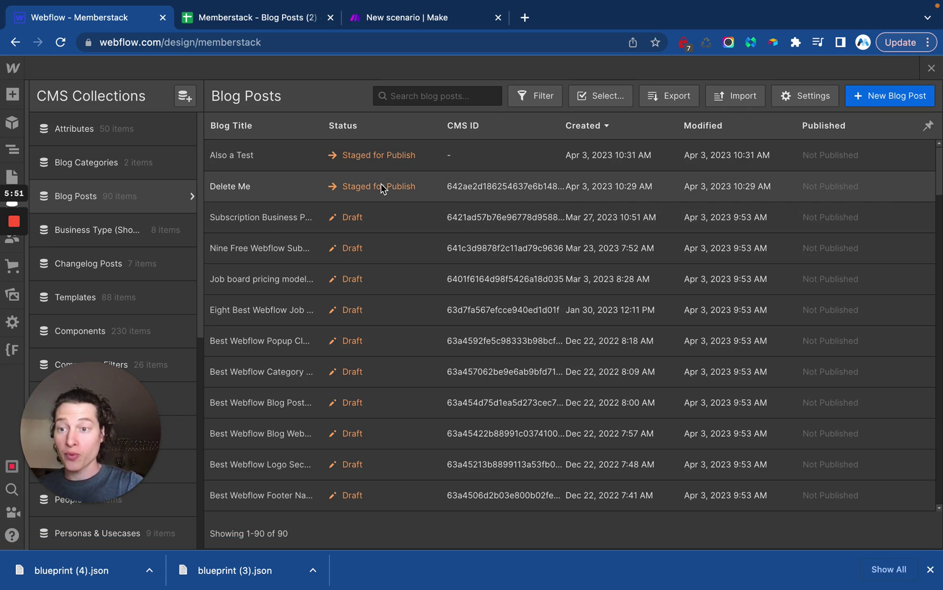
Open the 'Also a Test' blog post in Webflow CMS and confirm its CMS ID equals its Item ID
left_click(387, 25)
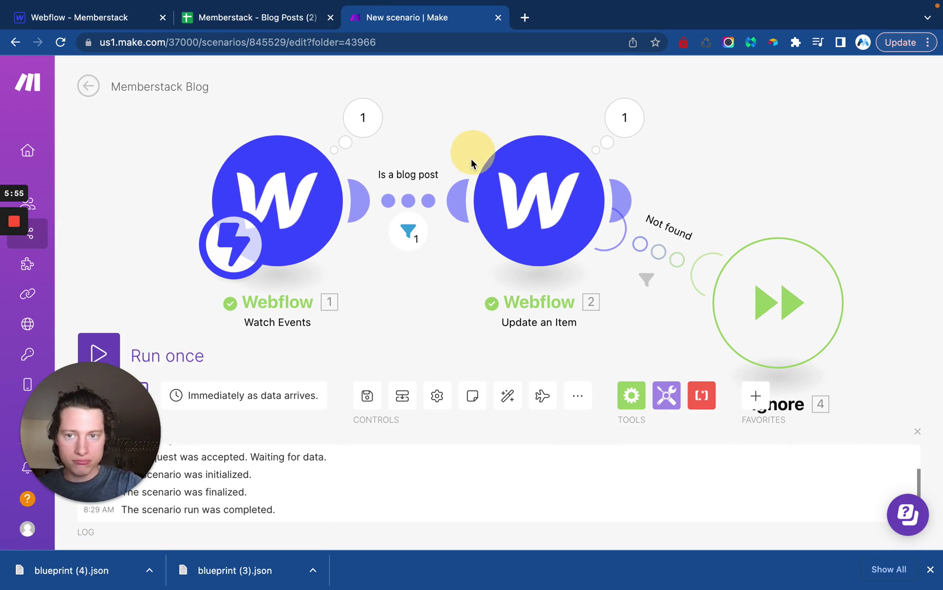
scroll(170, 159, "down", 1)
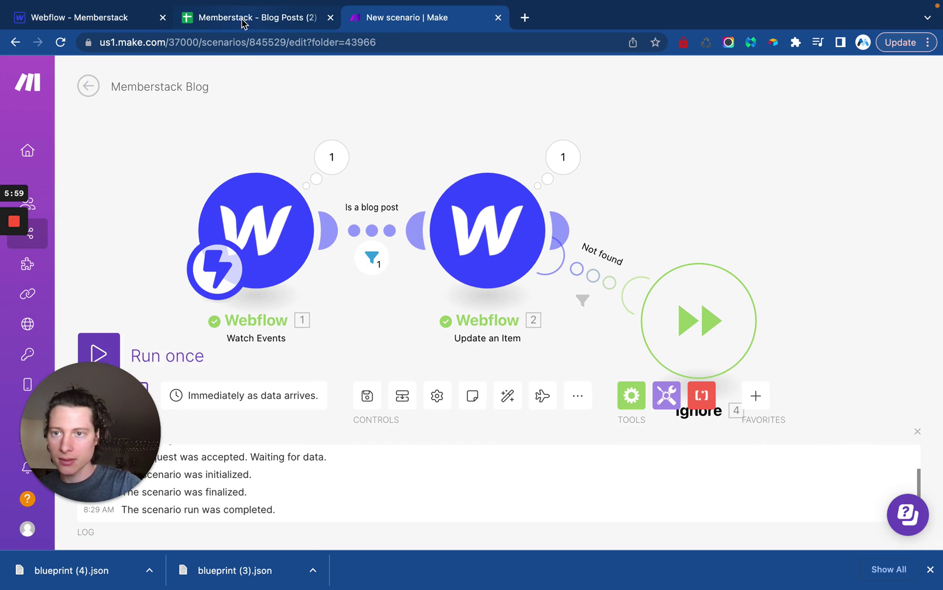
left_click(116, 22)
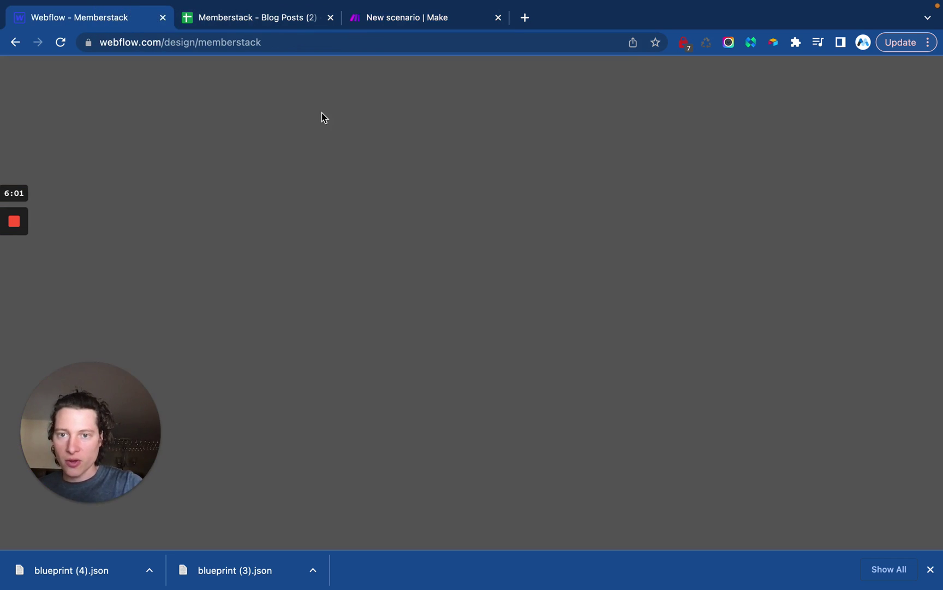
left_click(364, 184)
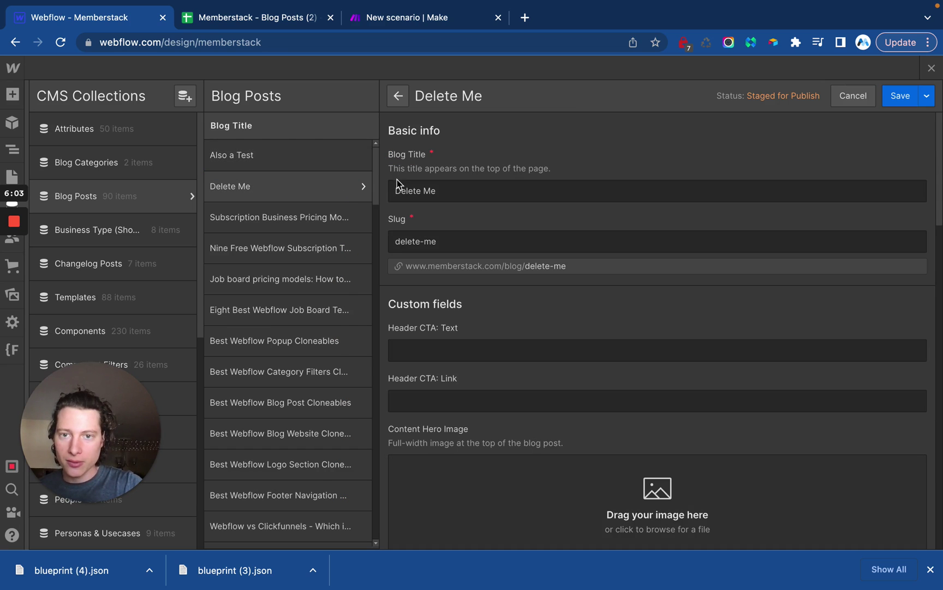
left_click(293, 156)
scroll(574, 333, "down", 15)
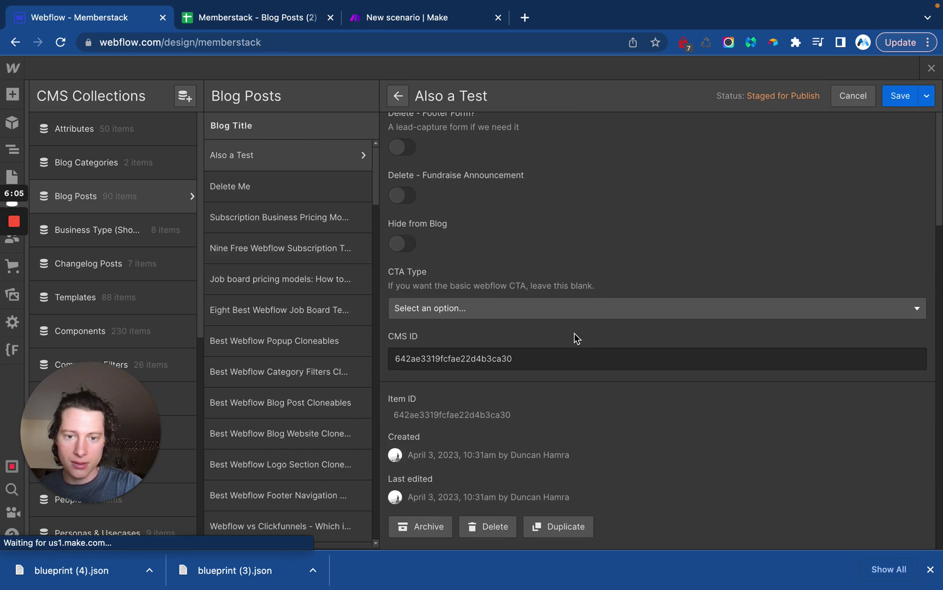